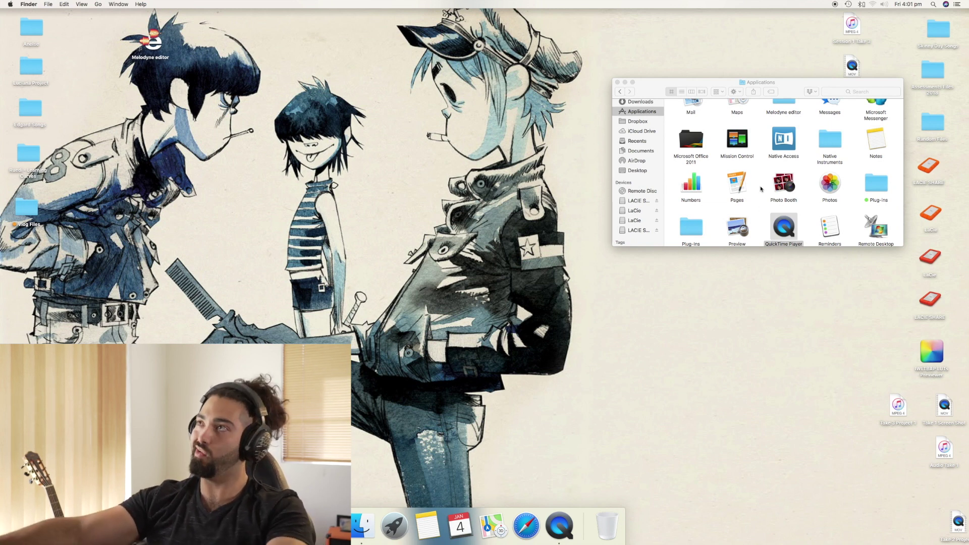
# Step: Launch Logic Pro X from the Applications folder, then enlarge that folder window slightly and move it aside
pyautogui.click(810, 217)
pyautogui.scroll(5, 809, 217)
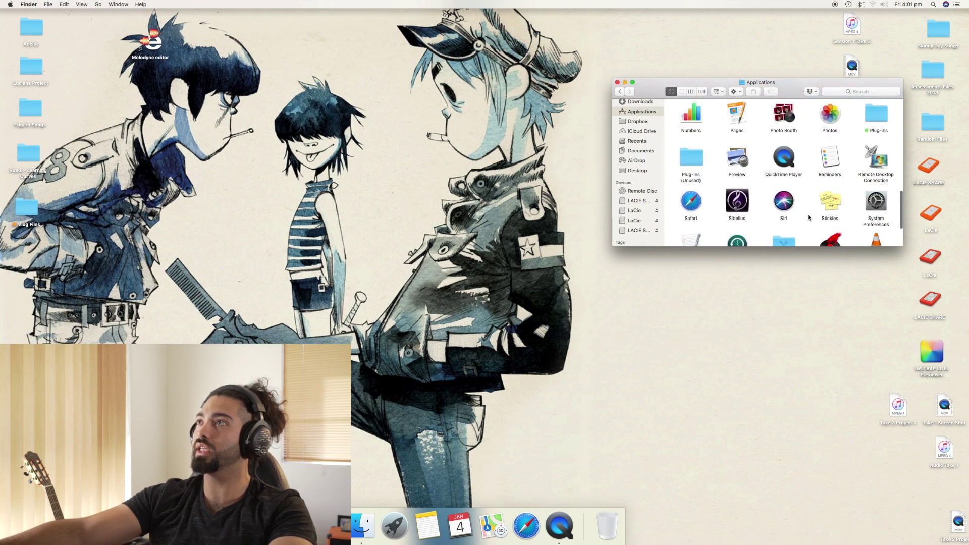
pyautogui.scroll(2, 809, 217)
pyautogui.doubleClick(876, 194)
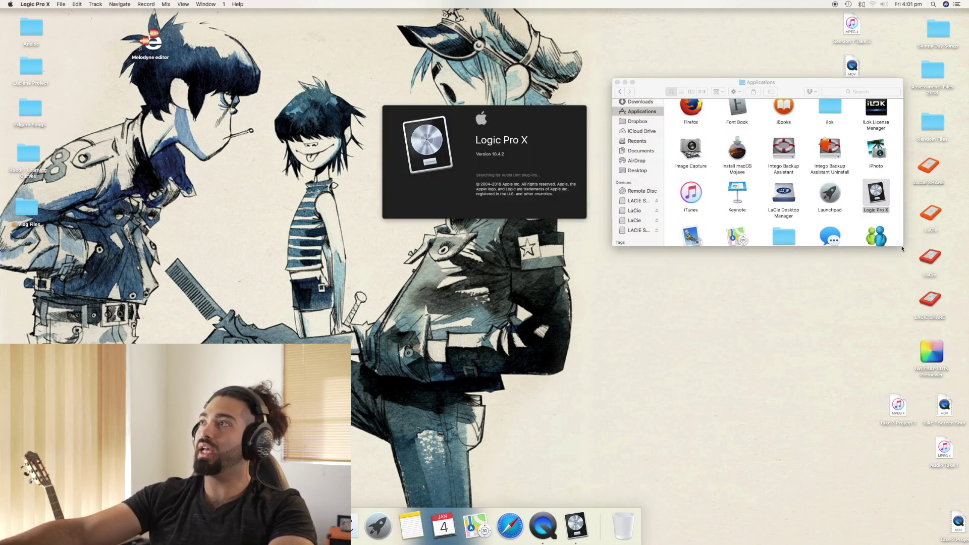
pyautogui.moveTo(903, 247); pyautogui.dragTo(936, 263)
pyautogui.moveTo(672, 91); pyautogui.dragTo(101, 34)
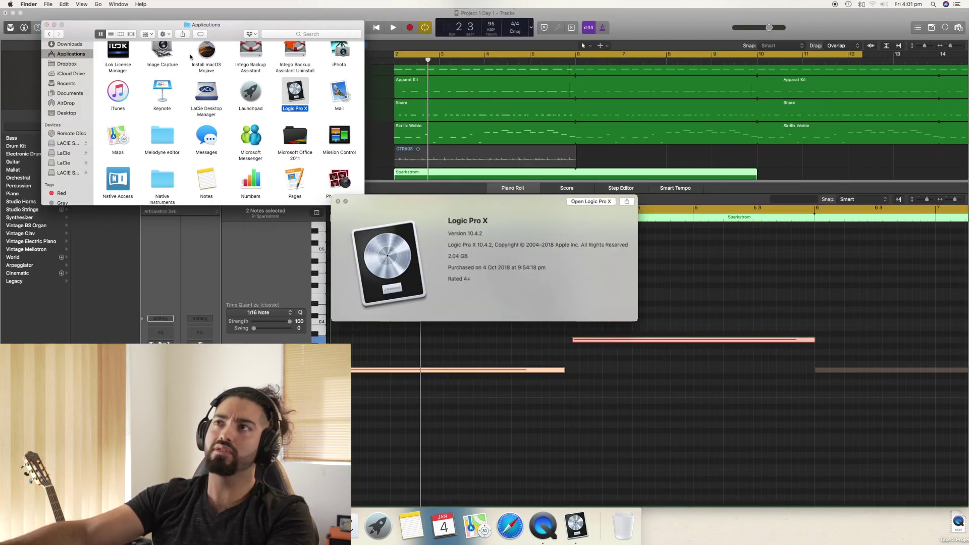
# Step: Start a new project, closing the current one, and create one software instrument track with the default patch
pyautogui.click(105, 19)
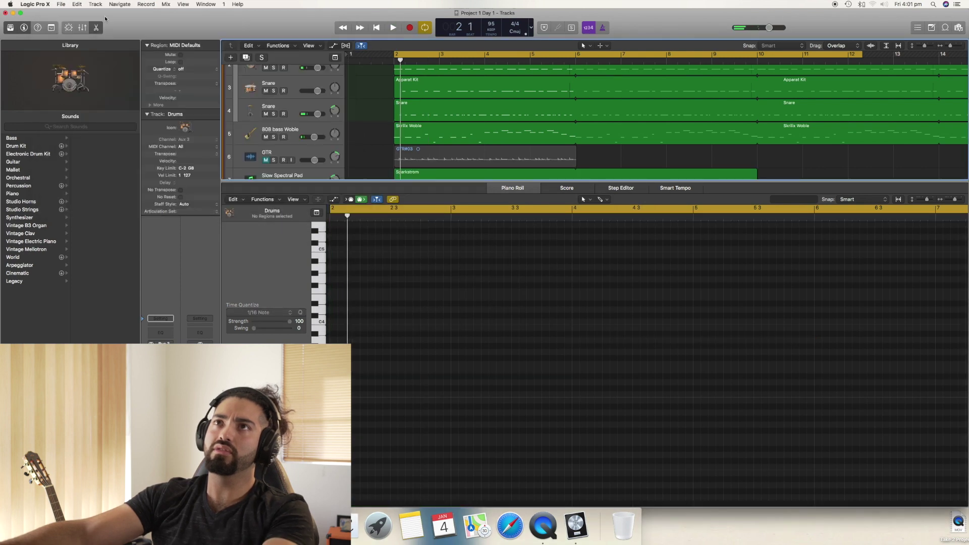
pyautogui.click(61, 4)
pyautogui.click(71, 19)
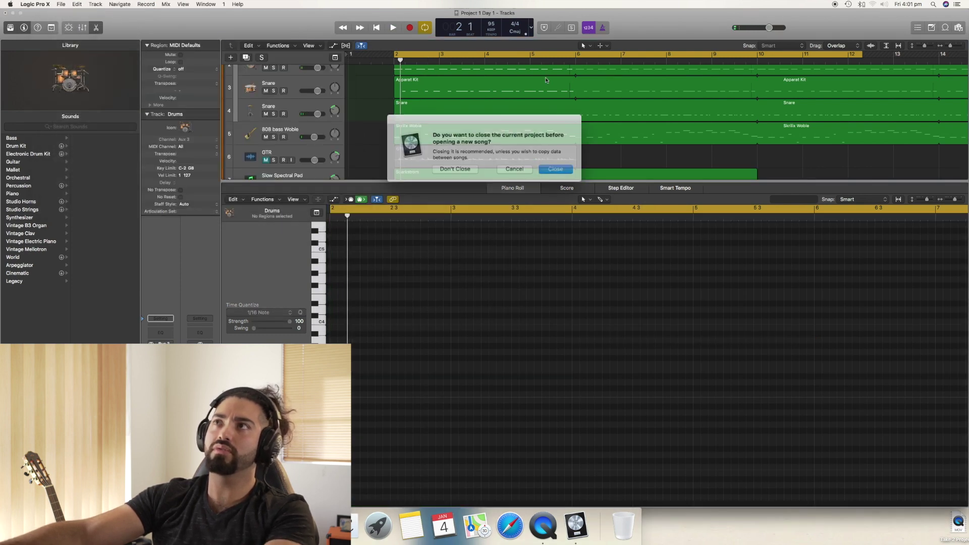
pyautogui.click(544, 170)
pyautogui.click(543, 169)
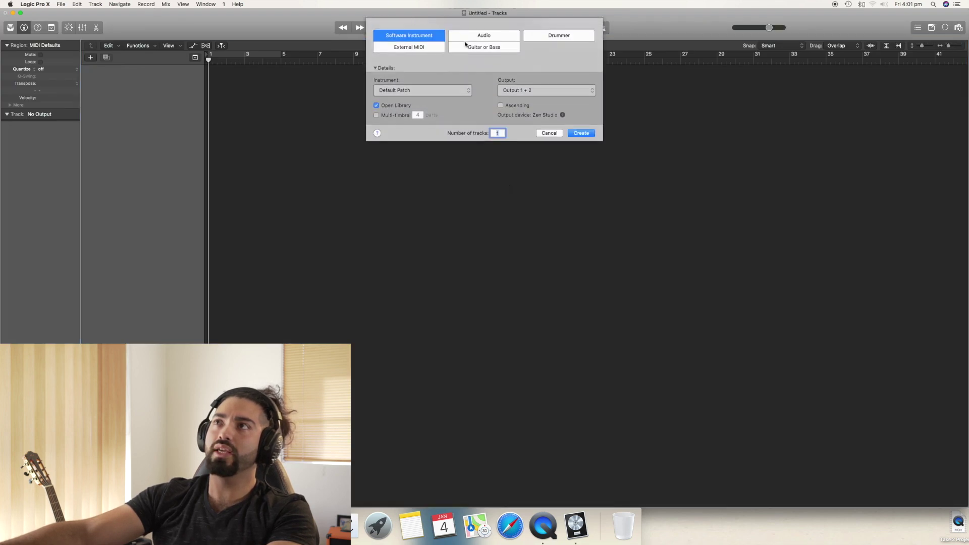
pyautogui.click(581, 133)
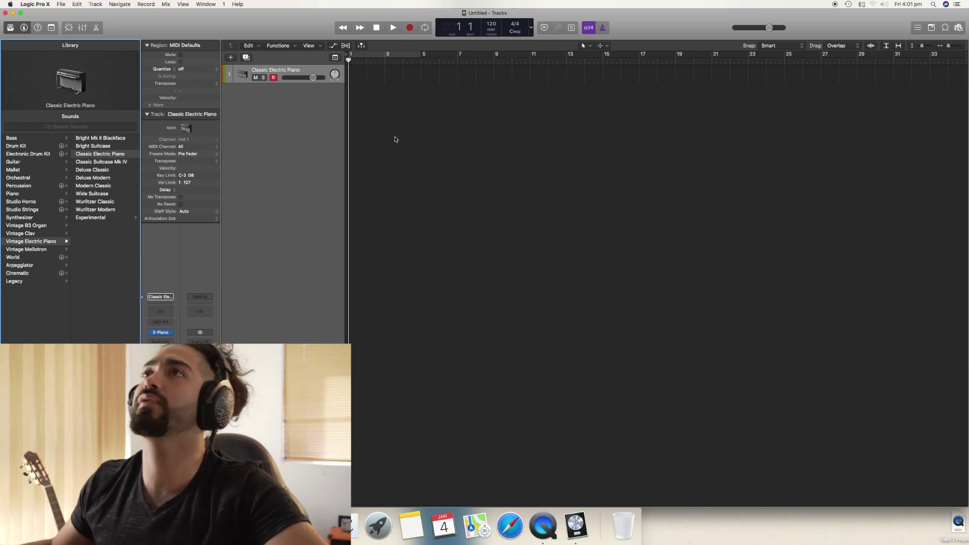
# Step: Replace the track's electric piano instrument with Battery 4
pyautogui.click(260, 73)
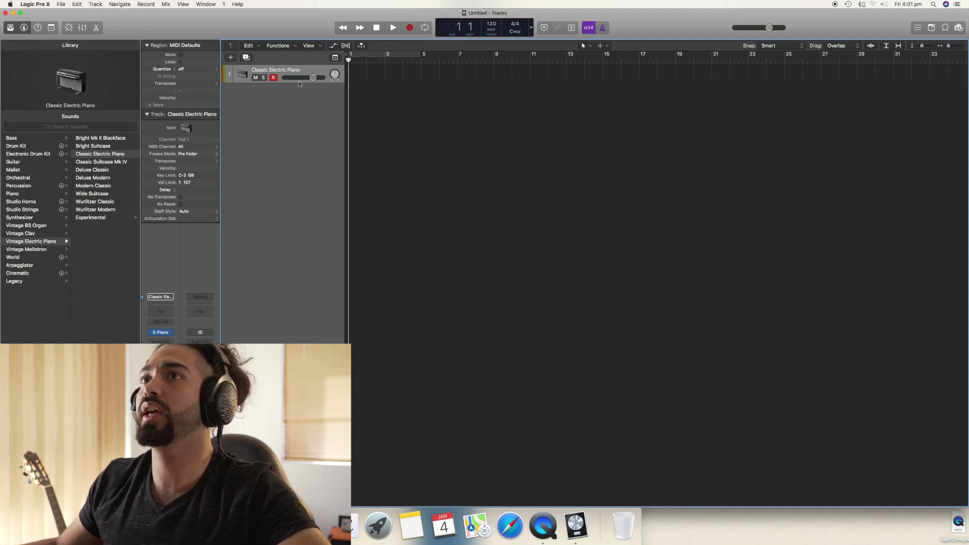
pyautogui.click(161, 297)
pyautogui.moveTo(170, 332)
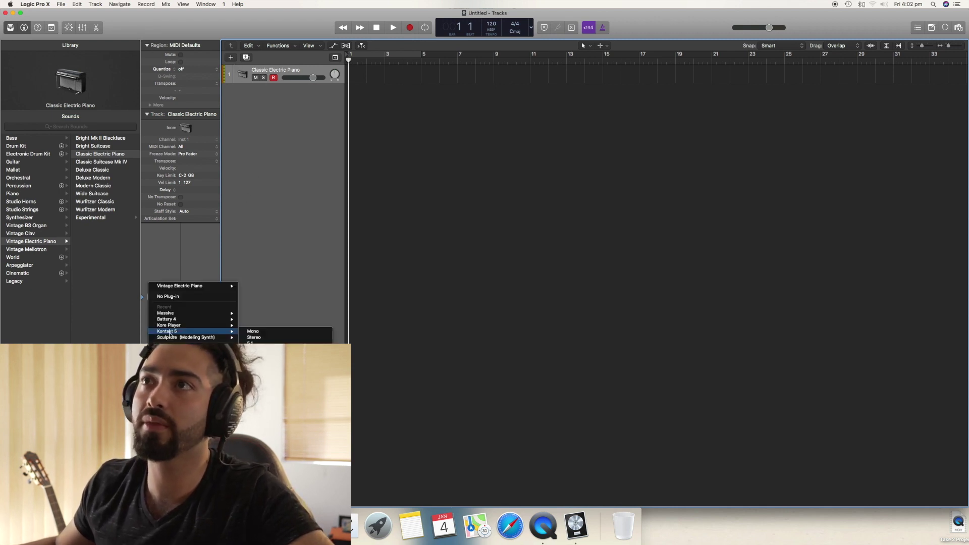
pyautogui.click(258, 321)
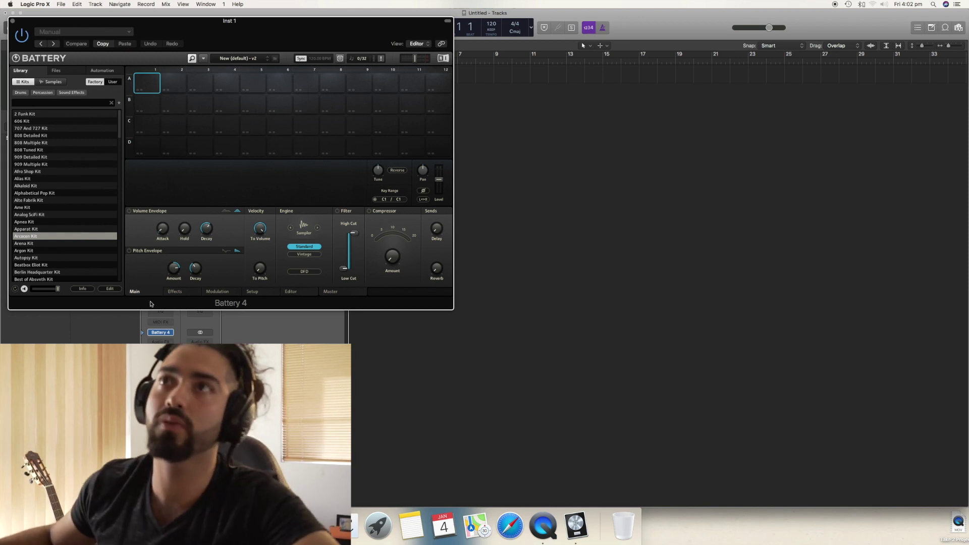
# Step: Try the Analog SciFi Kit in Battery 4, load the Apnea Kit instead, and close the instrument window
pyautogui.doubleClick(37, 214)
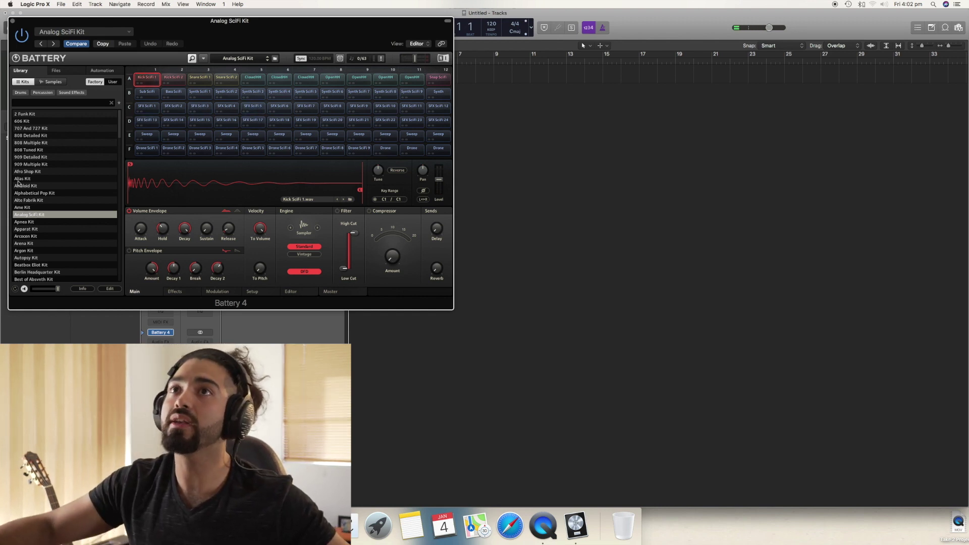
pyautogui.doubleClick(53, 222)
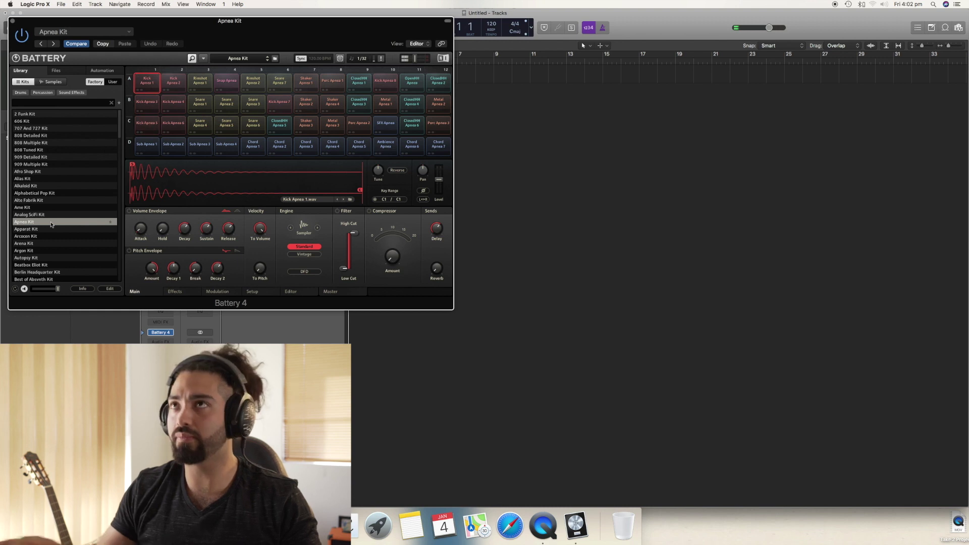
pyautogui.click(12, 21)
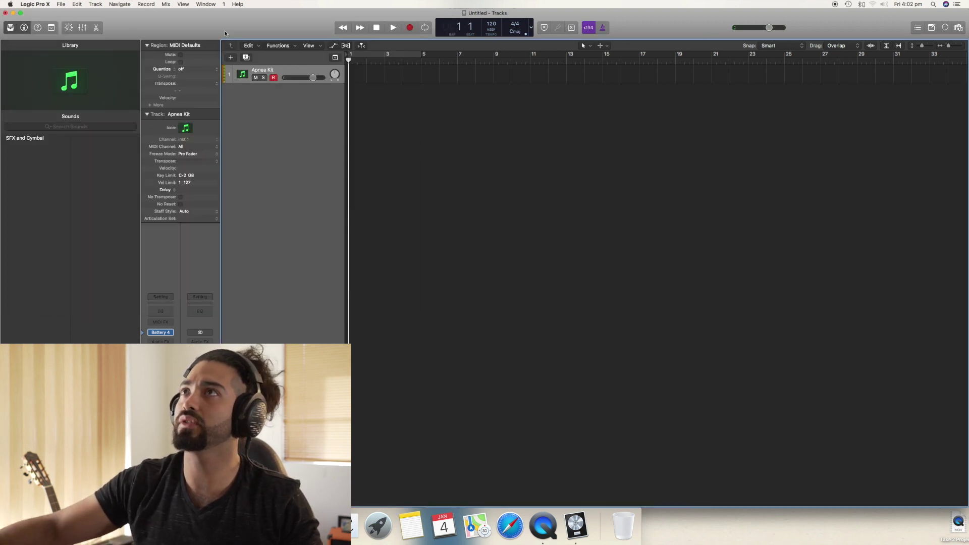
# Step: Set the project tempo to 90 and record a one-bar kick pattern at bar 3 on the Apnea Kit track
pyautogui.click(377, 28)
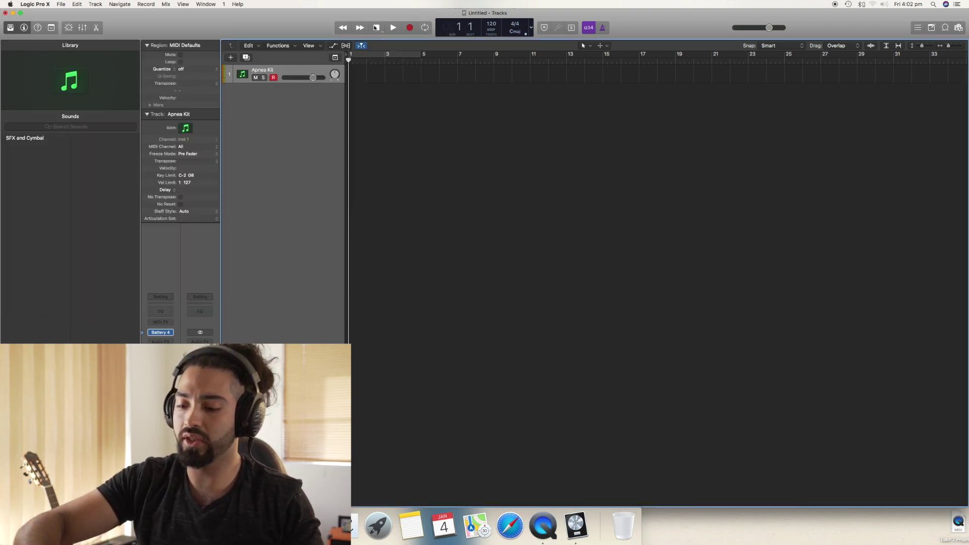
pyautogui.press('space')
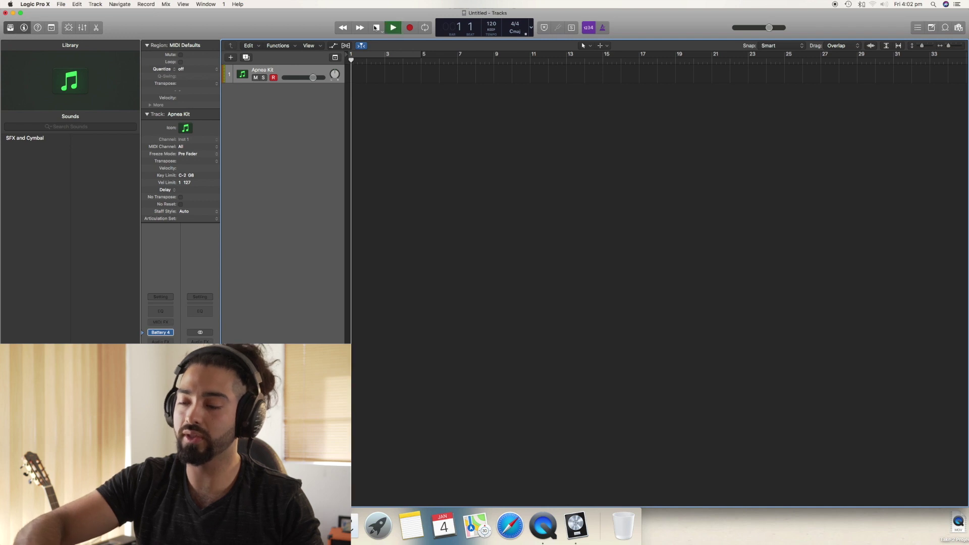
pyautogui.click(376, 28)
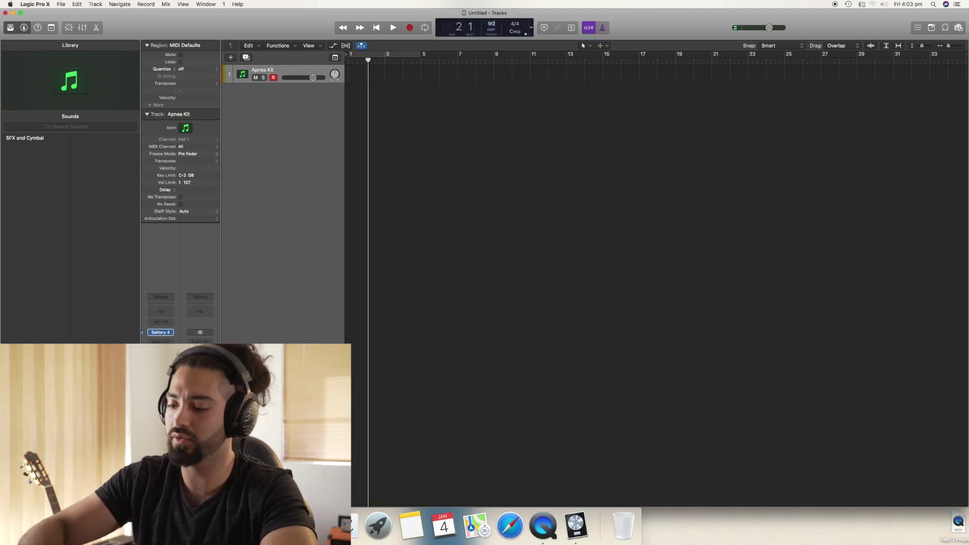
pyautogui.click(375, 31)
pyautogui.press('space')
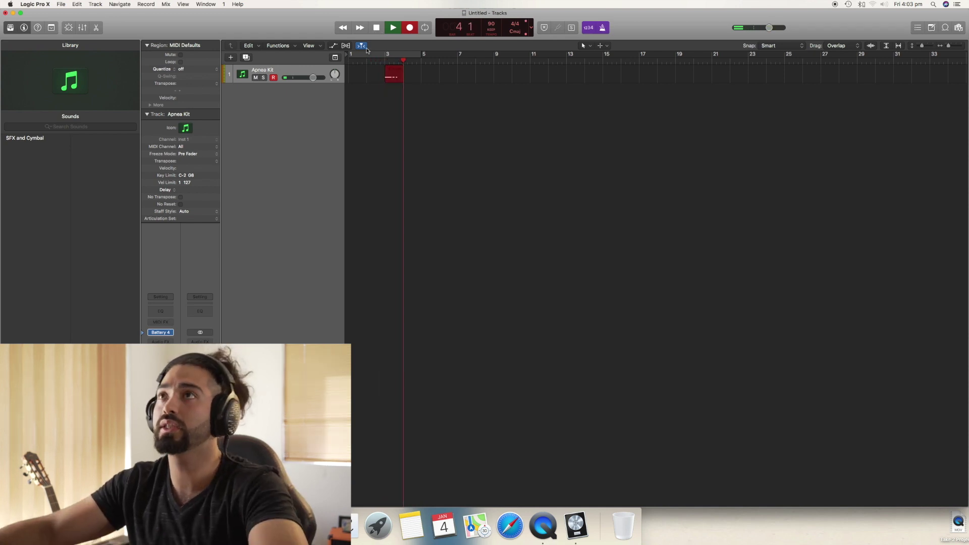
pyautogui.press('space')
# Step: Open the recorded kick region in the Piano Roll, select its notes, and loop the region up to bar 17
pyautogui.doubleClick(393, 74)
pyautogui.moveTo(658, 459); pyautogui.dragTo(520, 419)
pyautogui.click(483, 86)
pyautogui.click(401, 70)
pyautogui.moveTo(402, 69); pyautogui.dragTo(638, 107)
# Step: Move the looped kick region to start at bar 2 and set the cycle range from bar 2 to bar 21
pyautogui.moveTo(388, 55); pyautogui.dragTo(668, 69)
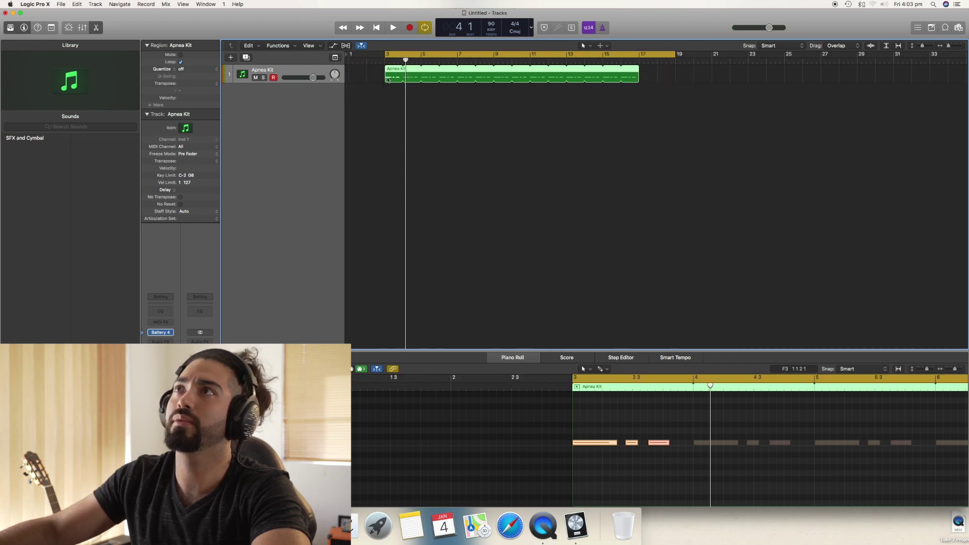
pyautogui.moveTo(396, 76); pyautogui.dragTo(711, 57)
# Step: Rename the track as Apnea Kit Kick and add a second track with duplicate settings
pyautogui.doubleClick(289, 69)
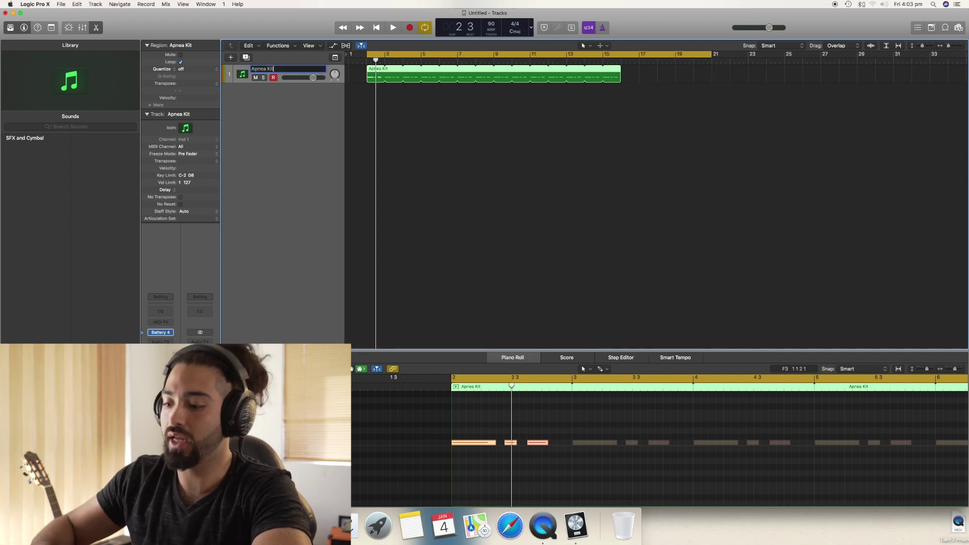
pyautogui.press('Return')
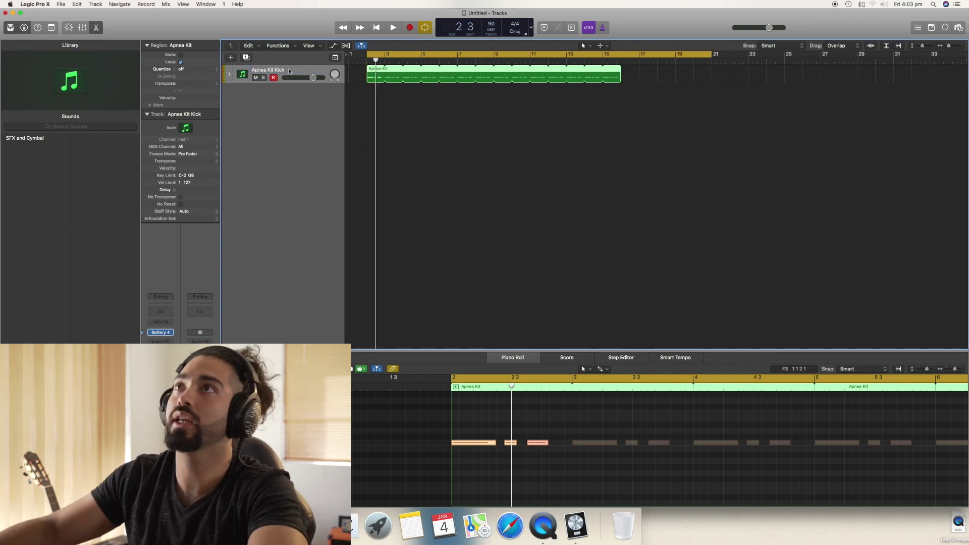
pyautogui.click(246, 58)
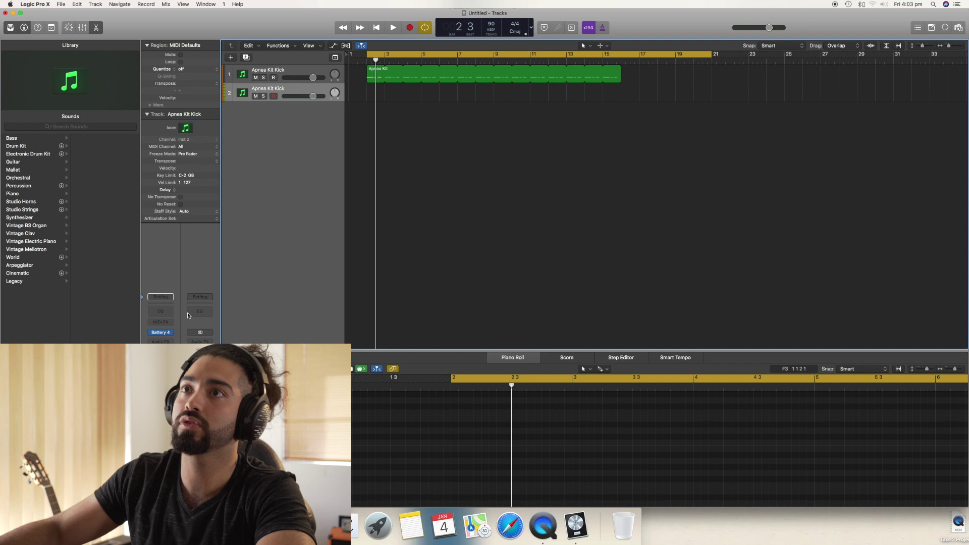
# Step: On the second track's Battery 4, try the Apparat Kit, load the Arcocen Kit instead, and close the instrument window
pyautogui.click(162, 333)
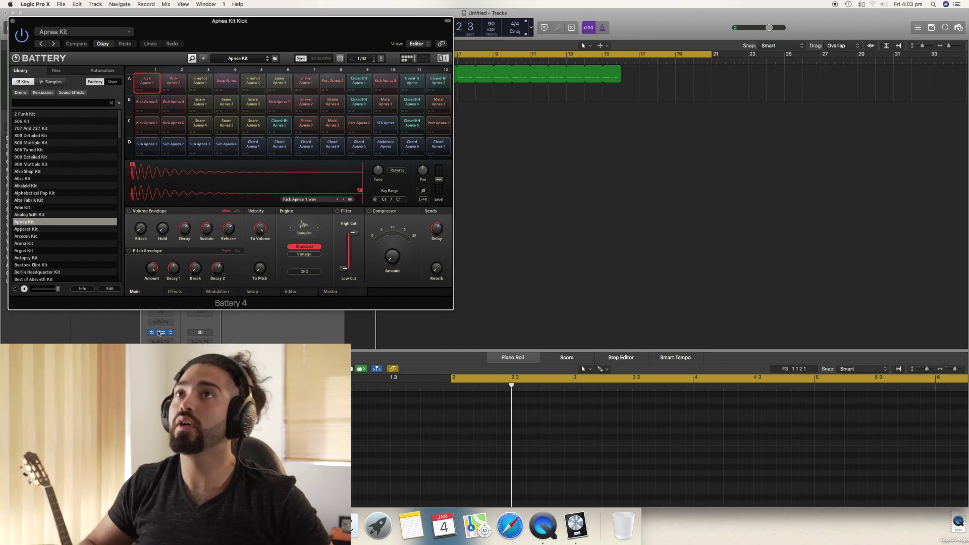
pyautogui.doubleClick(63, 229)
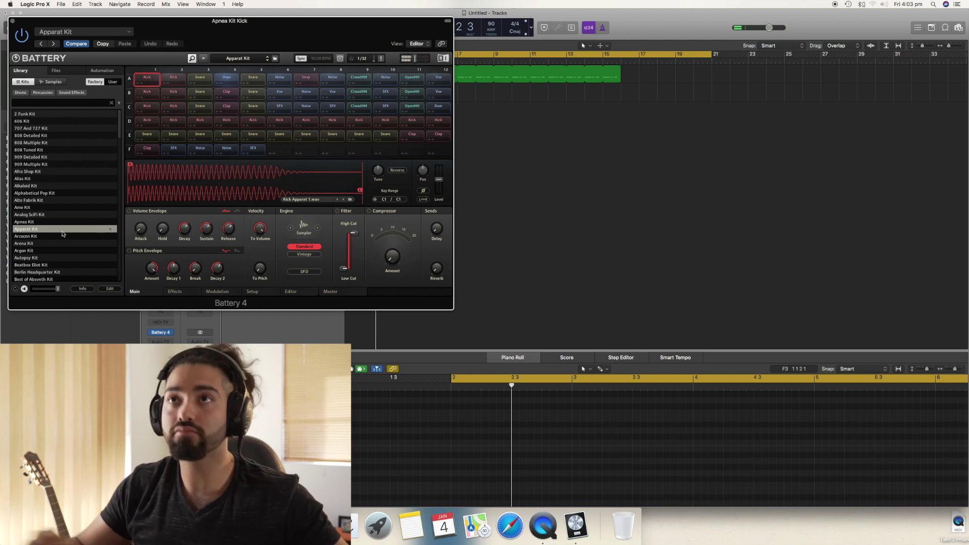
pyautogui.doubleClick(40, 237)
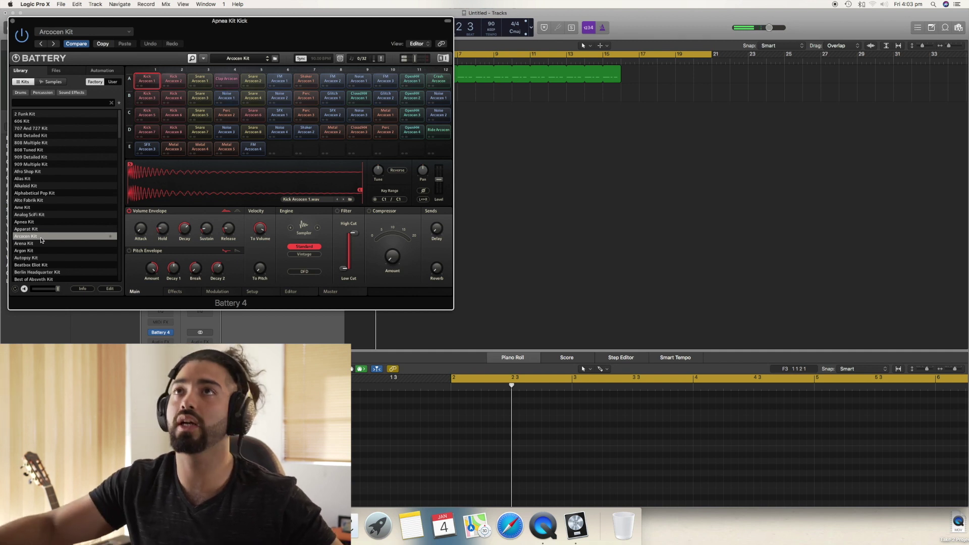
pyautogui.click(12, 21)
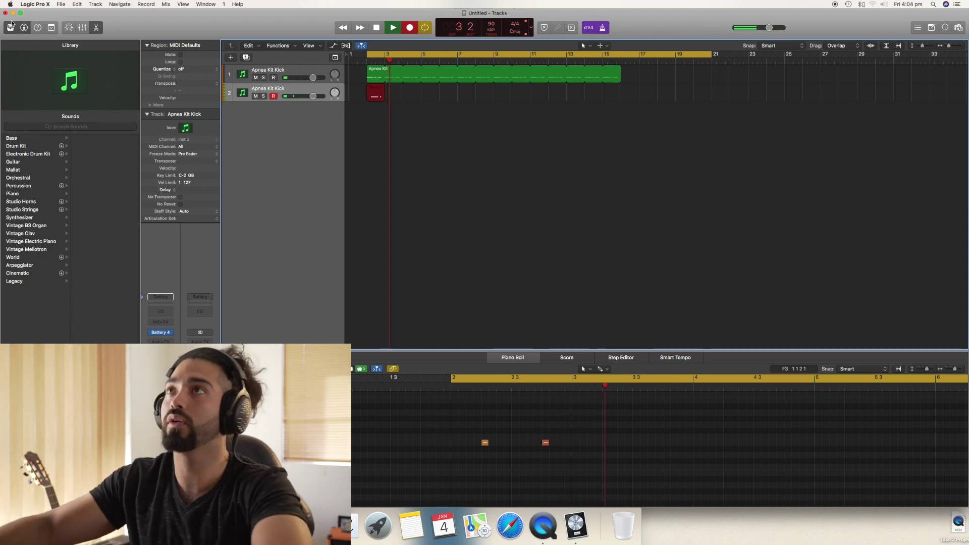
# Step: Record a two-note pattern in bar 2 of the second track and loop its region up to bar 16
pyautogui.press('space')
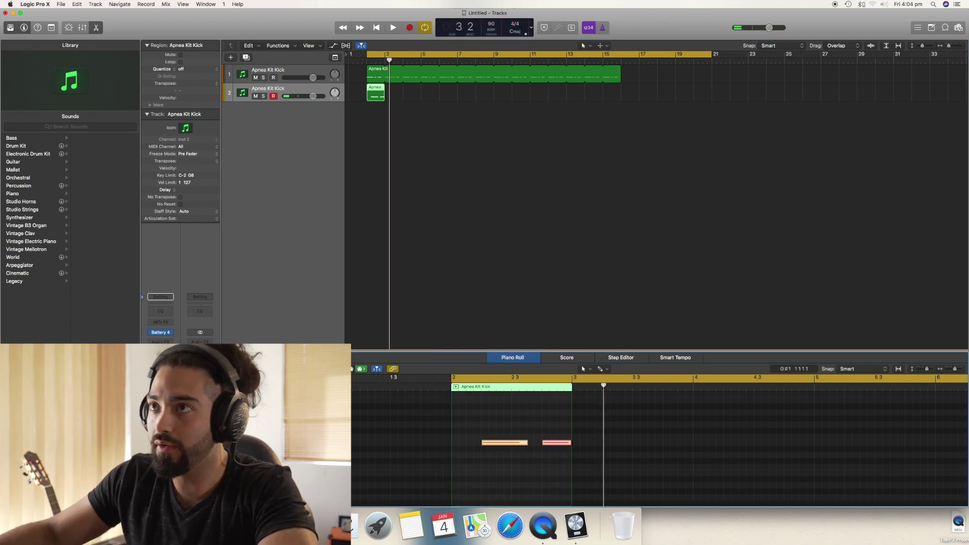
pyautogui.click(426, 271)
pyautogui.moveTo(386, 85); pyautogui.dragTo(623, 147)
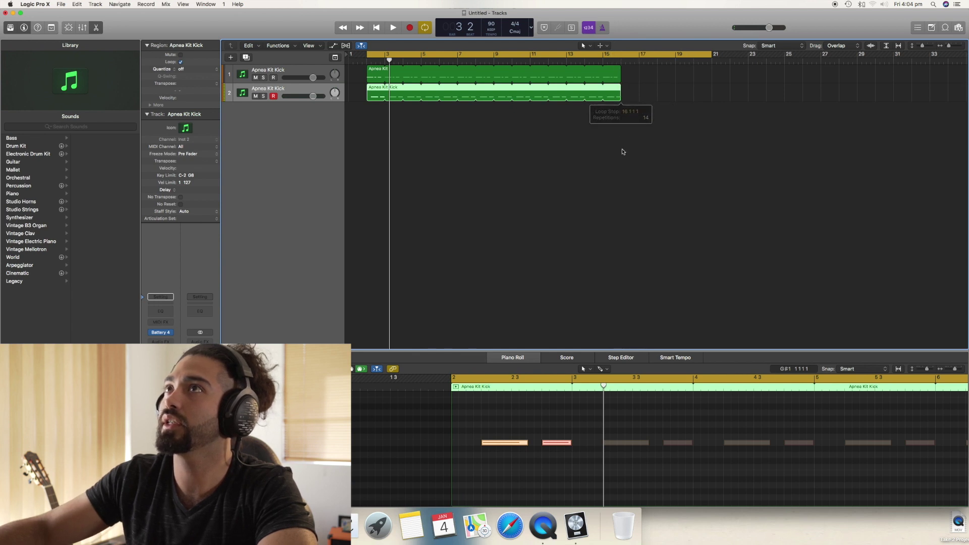
pyautogui.click(580, 149)
# Step: Play back both looped tracks together from bar 2 to check the beat
pyautogui.click(288, 93)
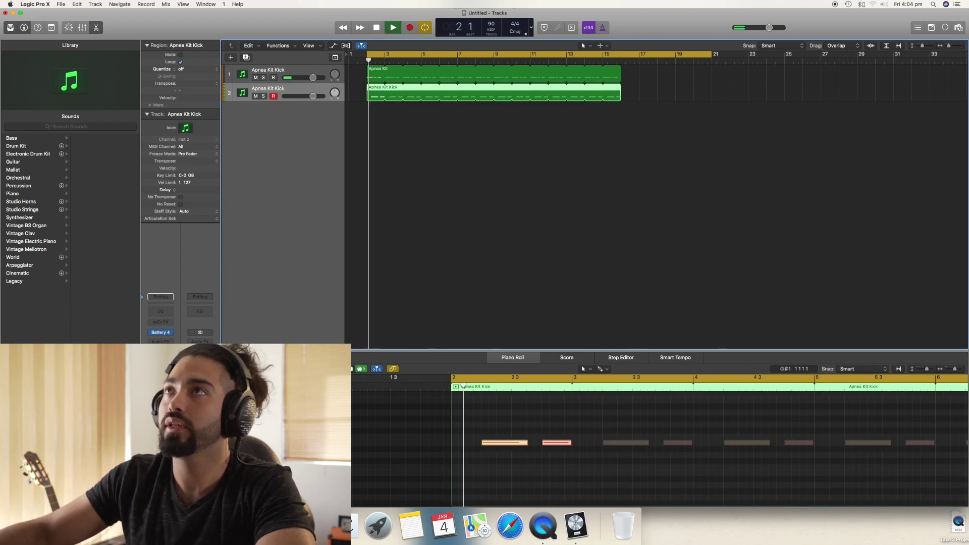
pyautogui.press('space')
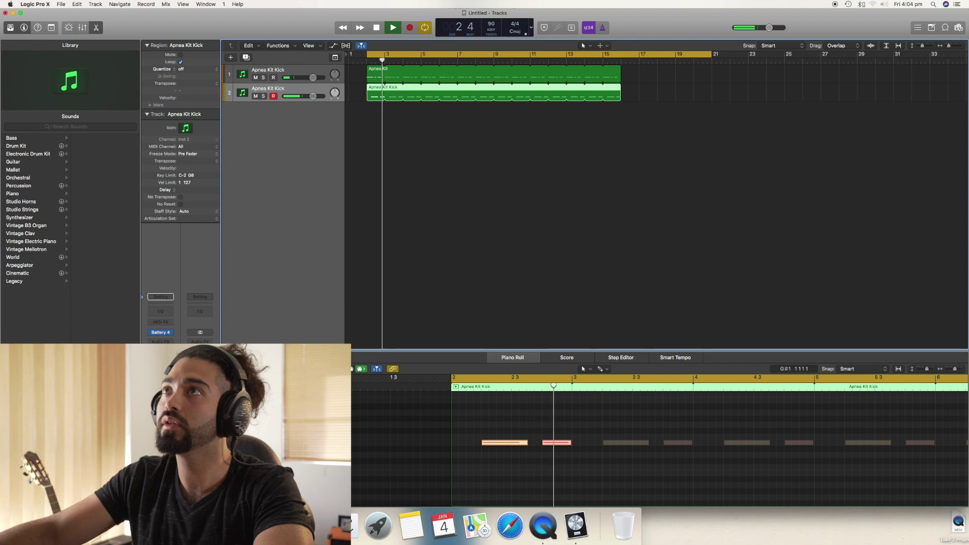
pyautogui.press('space')
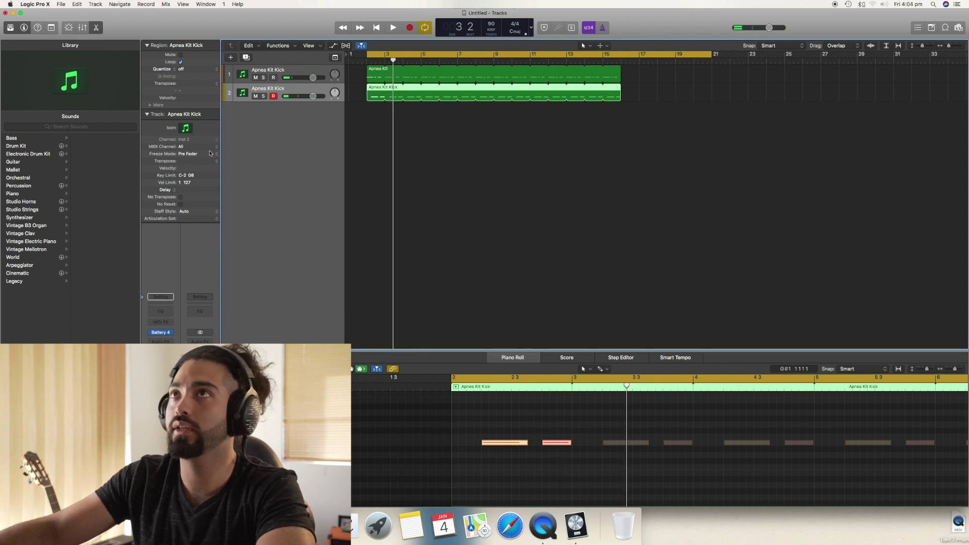
# Step: Clear the second track's custom name and reopen its Battery 4 window to check the loaded kit
pyautogui.doubleClick(291, 89)
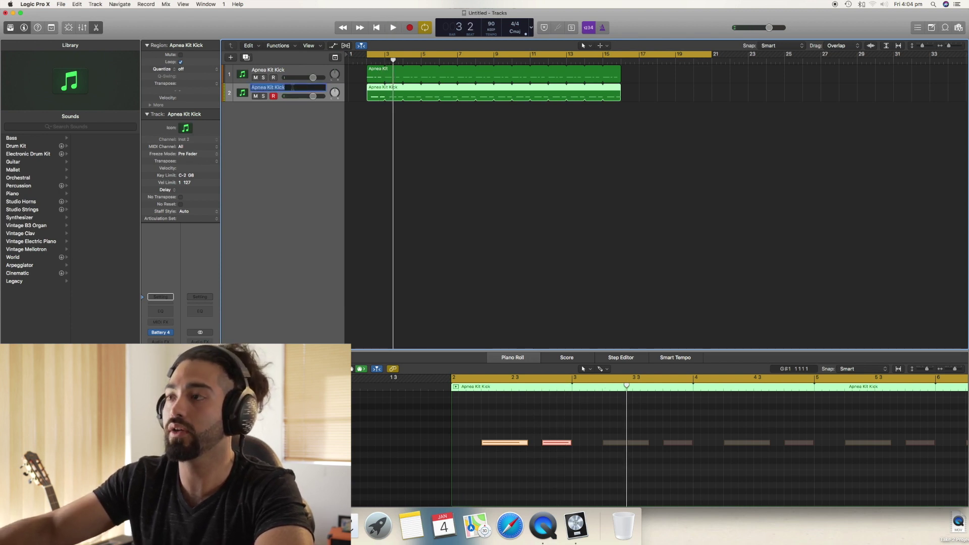
pyautogui.press('Right')
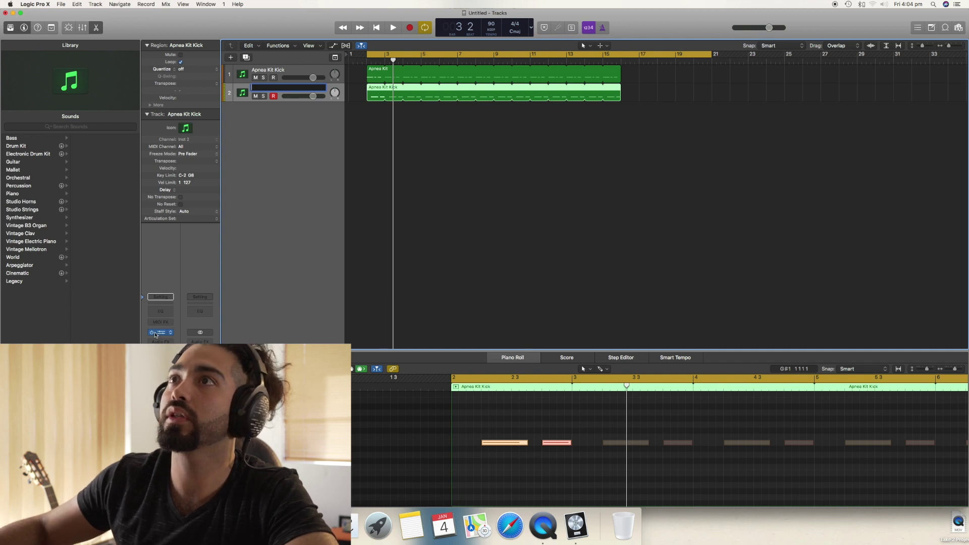
pyautogui.press('Return')
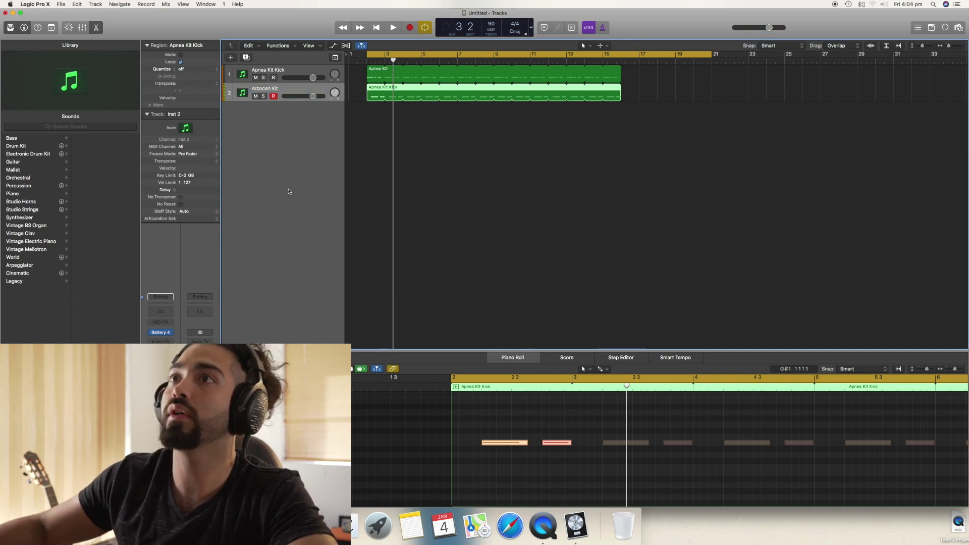
pyautogui.click(161, 332)
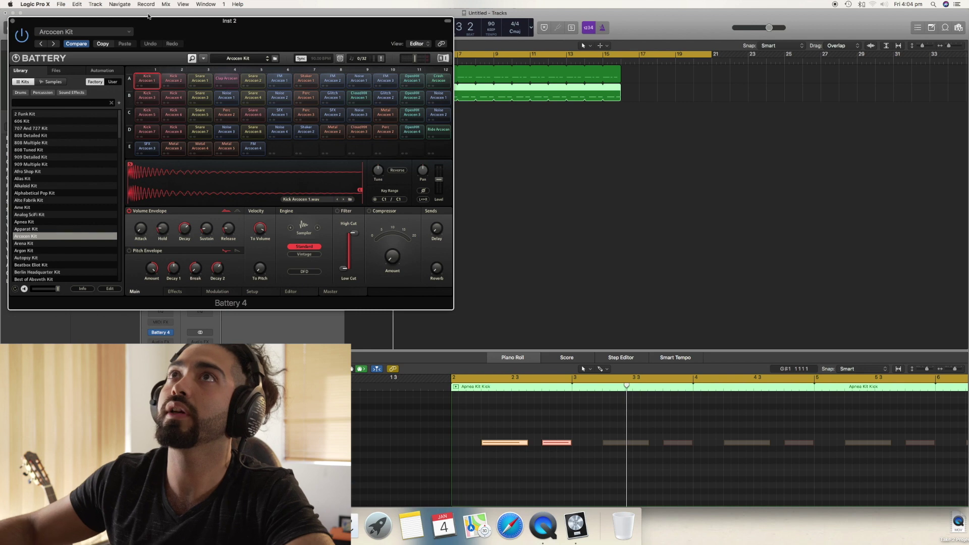
pyautogui.moveTo(171, 26); pyautogui.dragTo(184, 42)
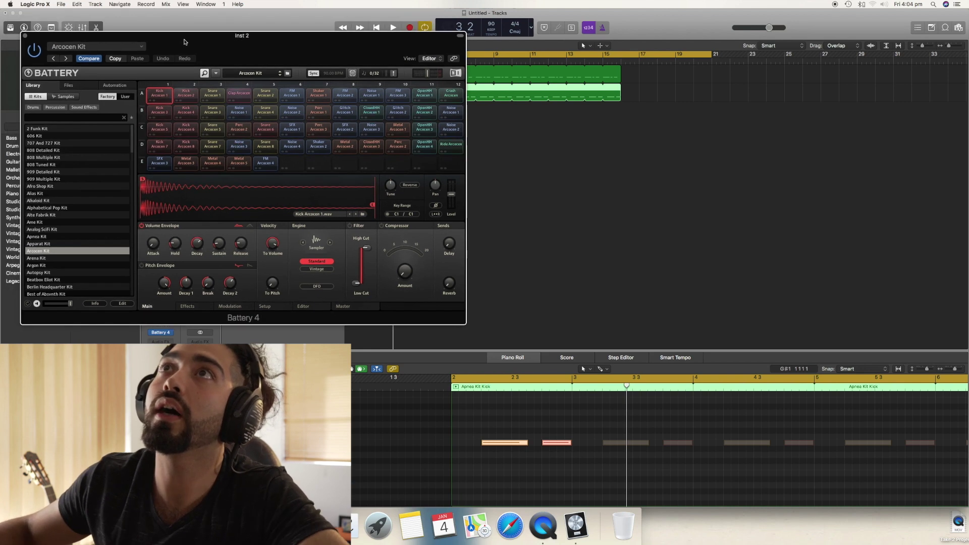
# Step: Close the Battery 4 window and rename the second track as Arcoceon Kit Snare
pyautogui.click(25, 37)
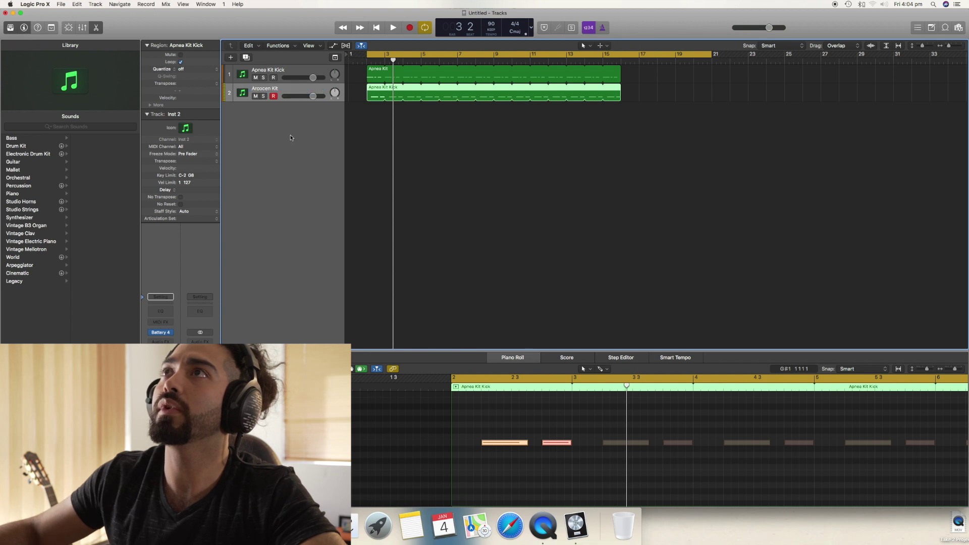
pyautogui.doubleClick(298, 89)
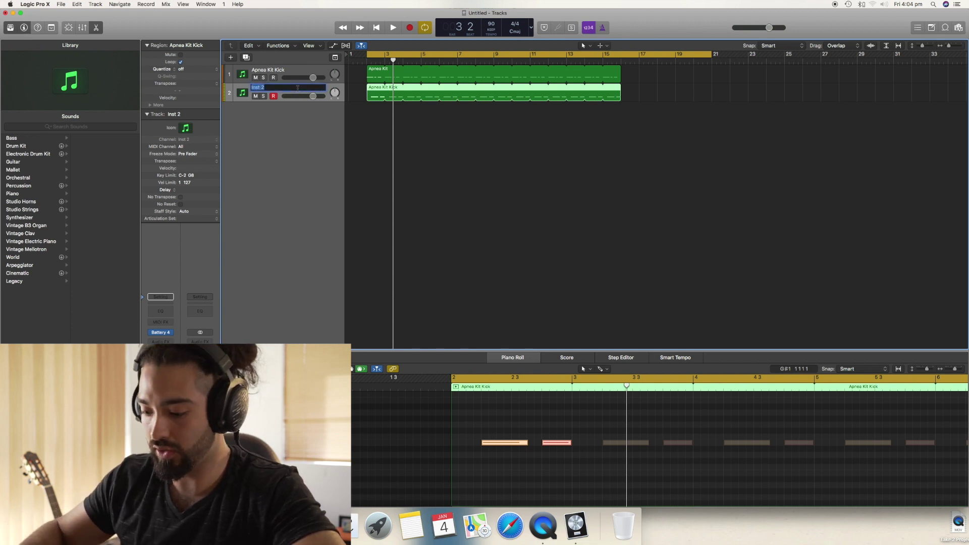
pyautogui.write('Ai')
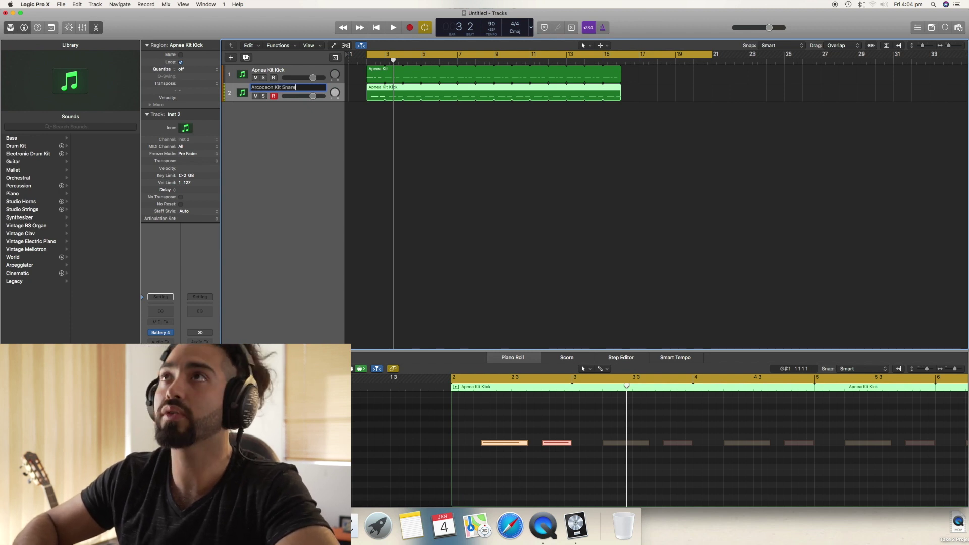
pyautogui.press('Return')
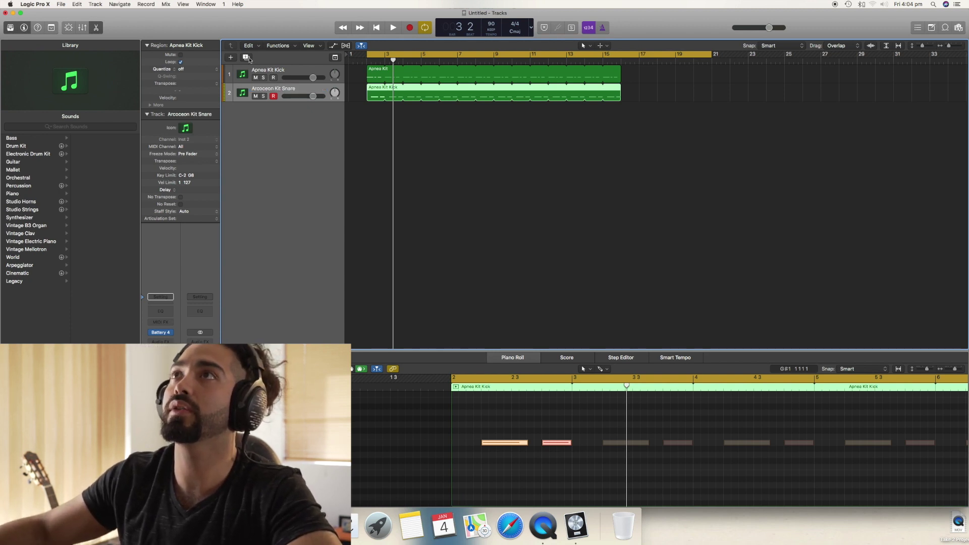
# Step: Add a third track with the snare track's duplicate settings and rename it as H/H
pyautogui.press('cmd+d')
pyautogui.doubleClick(284, 106)
pyautogui.write('H')
pyautogui.press('Return')
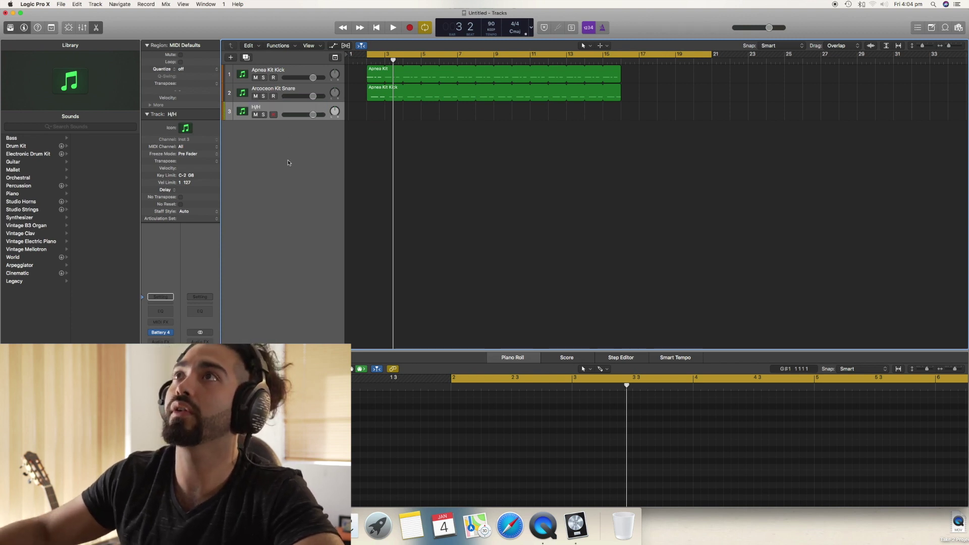
# Step: Check the H/H track's Battery 4 kit and record an eight-note hi-hat pattern in bar 2
pyautogui.click(161, 333)
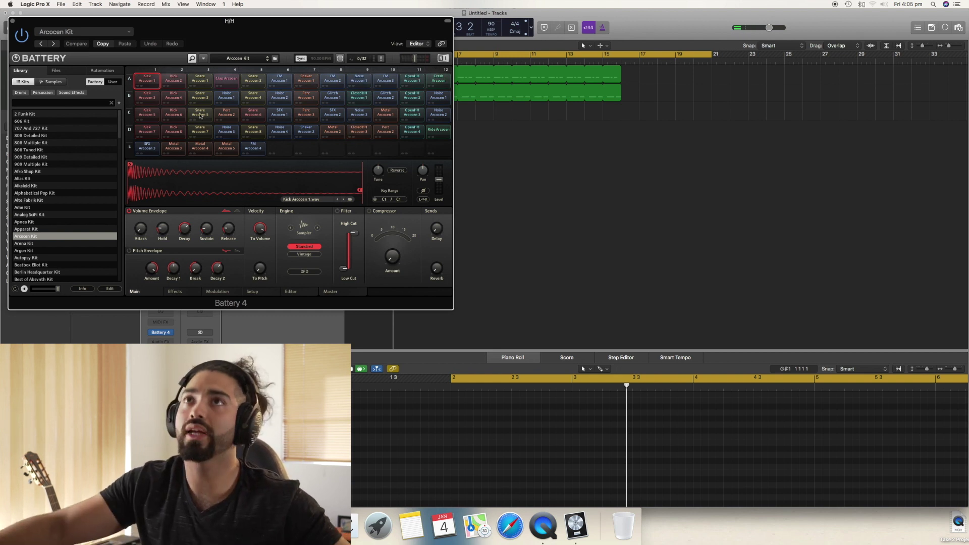
pyautogui.click(13, 22)
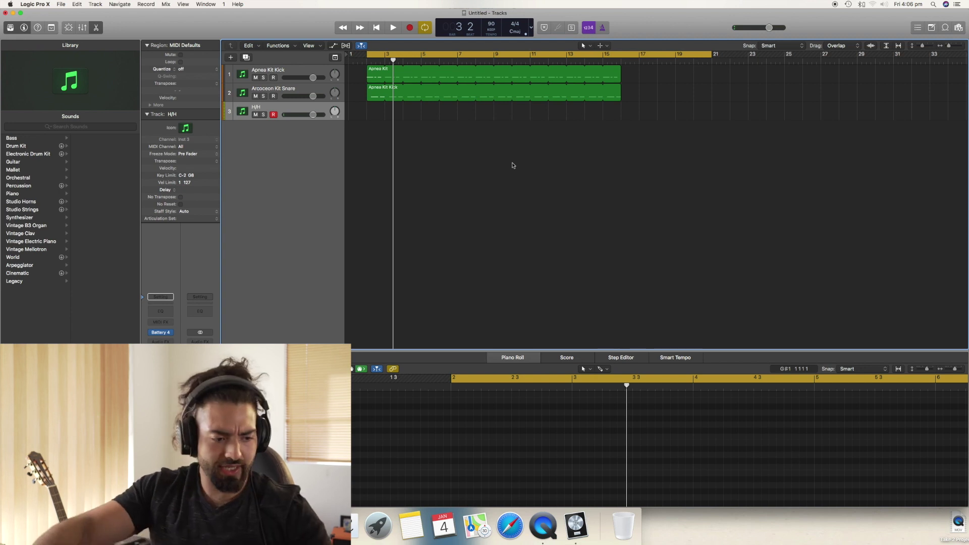
pyautogui.press('space')
pyautogui.press('Return')
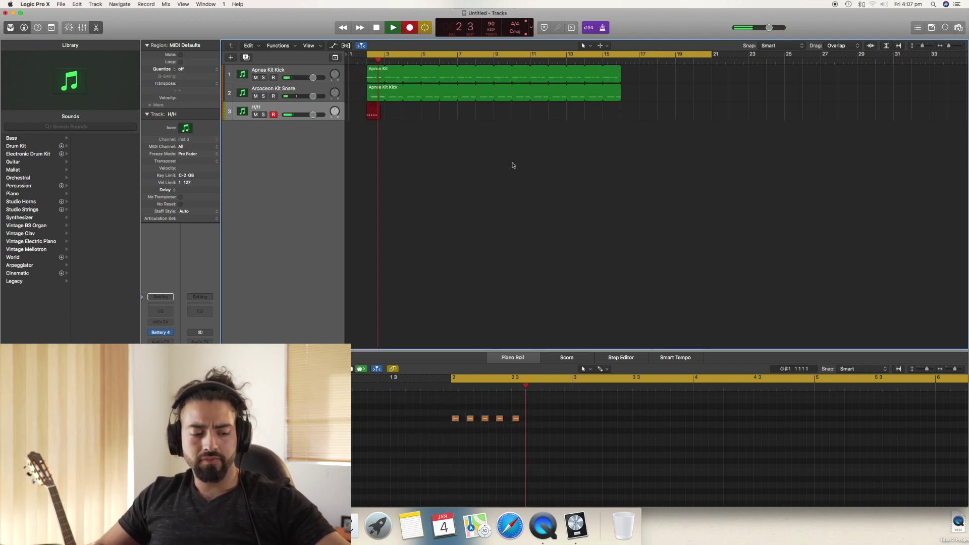
pyautogui.press('space')
pyautogui.click(605, 437)
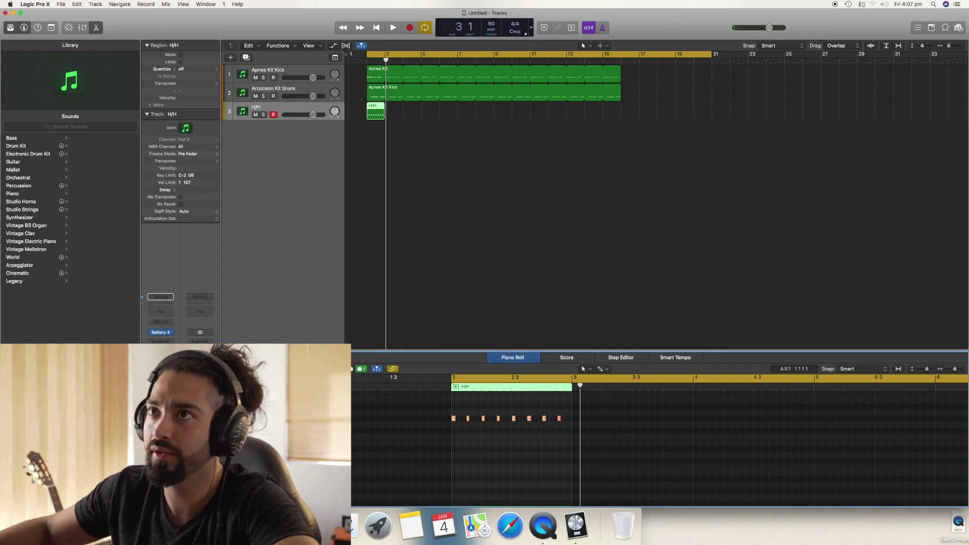
# Step: Loop the H/H region up to bar 16 while playing back the beat from bar 2
pyautogui.press('space')
pyautogui.click(504, 126)
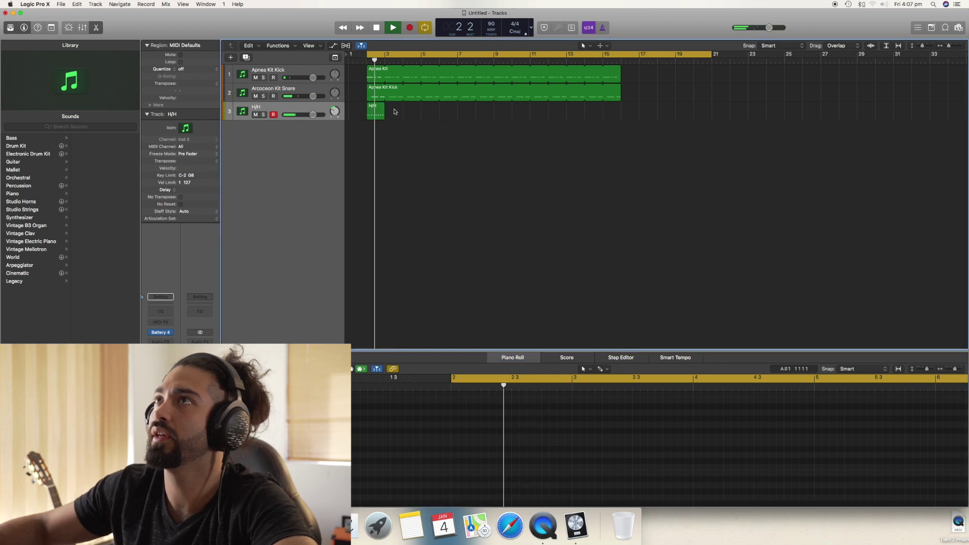
pyautogui.moveTo(388, 105); pyautogui.dragTo(622, 144)
pyautogui.click(539, 178)
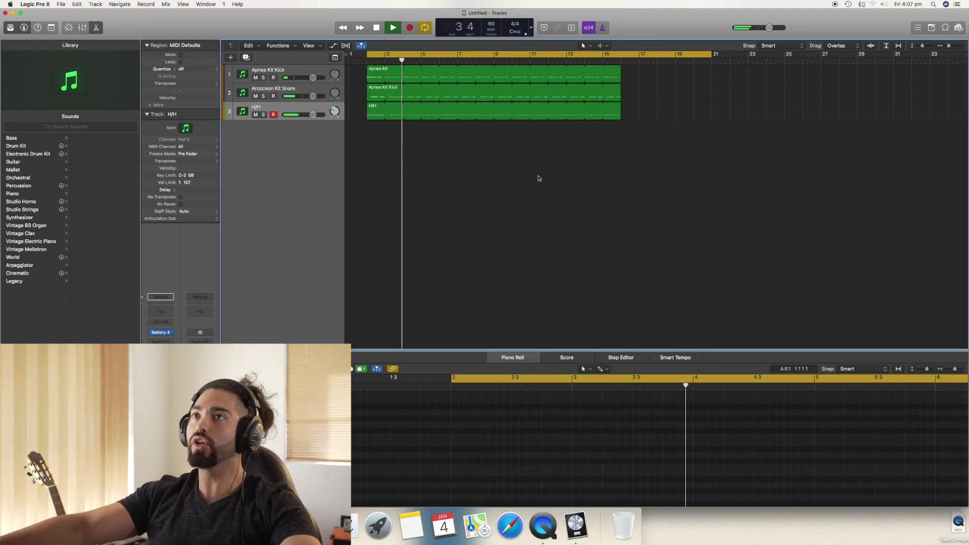
pyautogui.press('space')
# Step: Select the looped H/H region and lower the H/H track's volume slightly
pyautogui.hscroll(1, 440, 160)
pyautogui.click(399, 112)
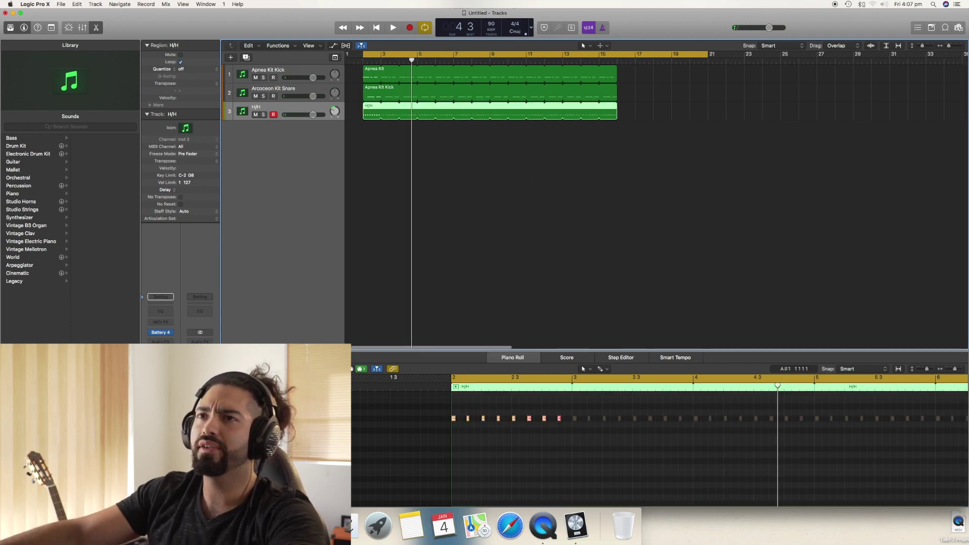
pyautogui.moveTo(313, 114); pyautogui.dragTo(310, 115)
pyautogui.click(396, 216)
# Step: Select the kick, snare and H/H tracks and group them in a summing track stack
pyautogui.hscroll(-1, 395, 192)
pyautogui.moveTo(499, 177); pyautogui.dragTo(375, 76)
pyautogui.press('z')
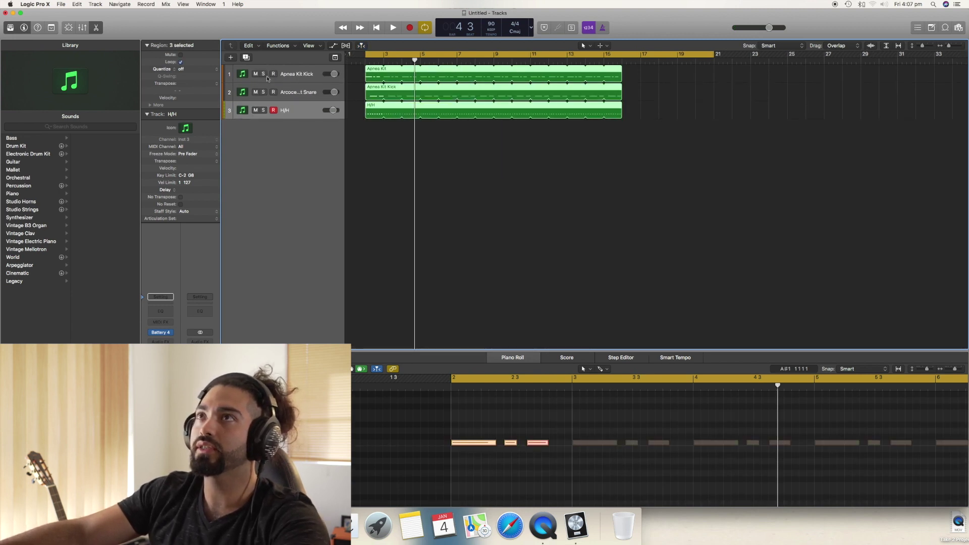
pyautogui.click(290, 72)
pyautogui.press('super+a')
pyautogui.rightClick(292, 111)
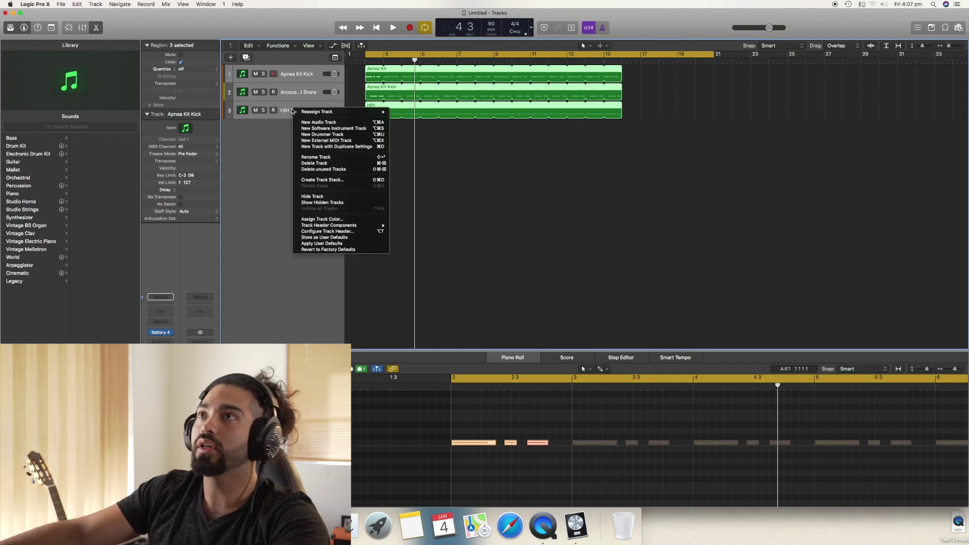
pyautogui.click(328, 180)
pyautogui.click(553, 75)
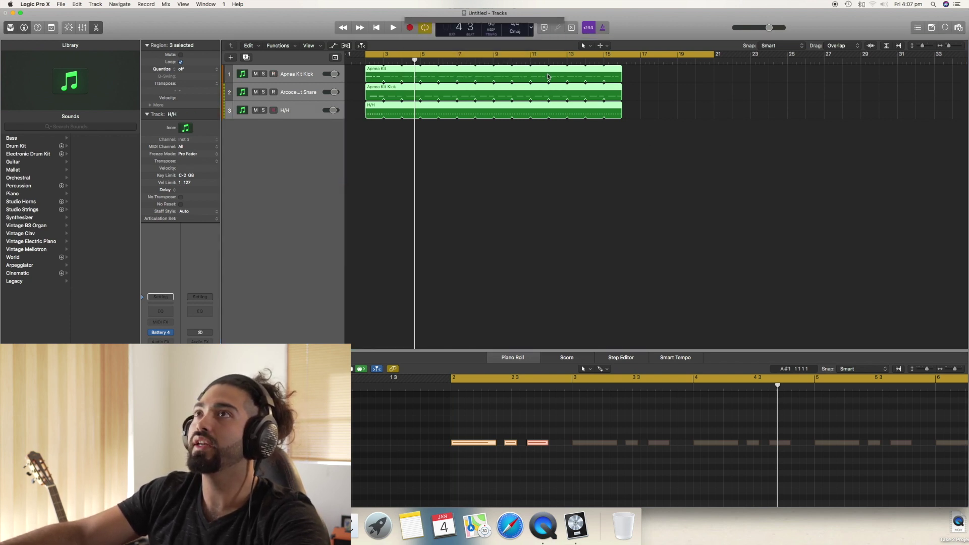
# Step: Rename the new track stack as Drums
pyautogui.doubleClick(305, 75)
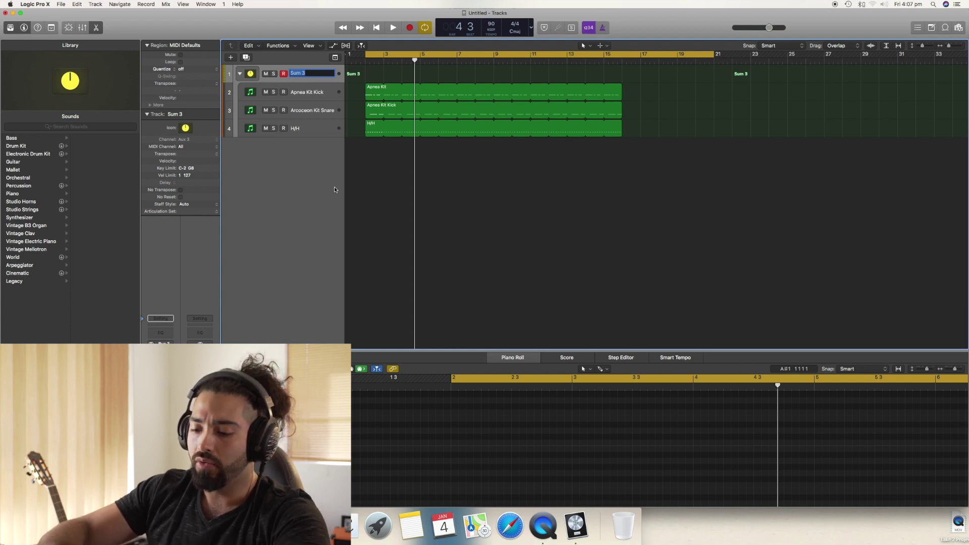
pyautogui.write('Drums')
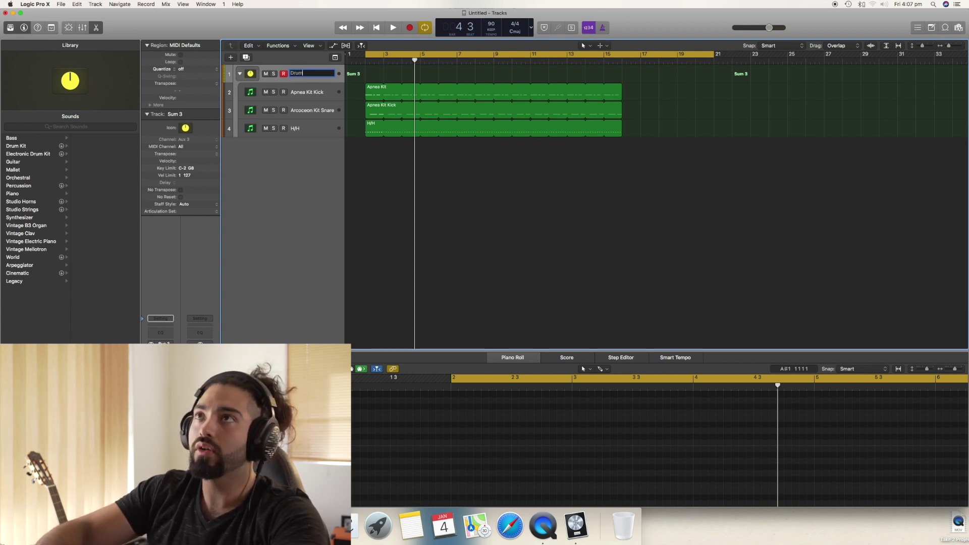
pyautogui.press('Return')
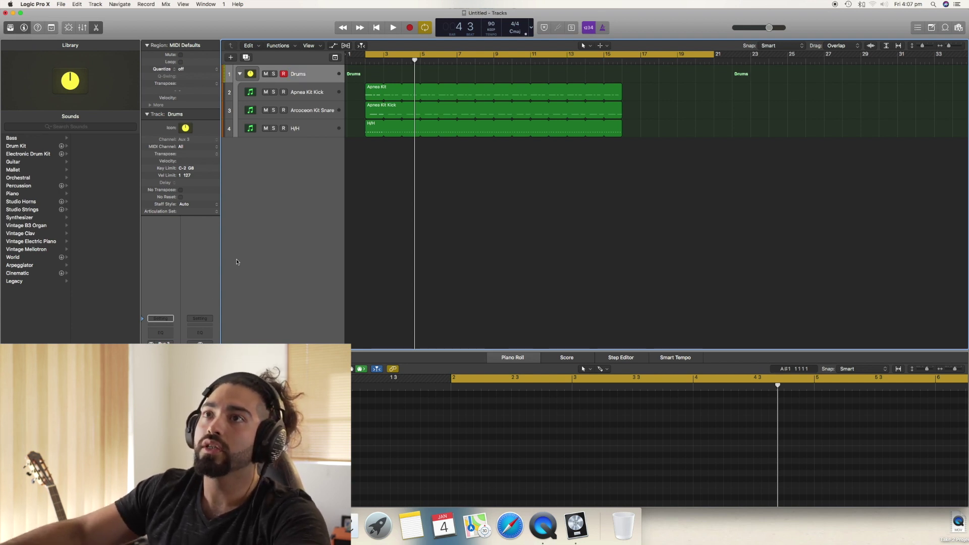
# Step: Give the Drums stack a drum kit icon and the Apnea Kit Kick track a kick drum icon
pyautogui.click(195, 128)
pyautogui.click(235, 54)
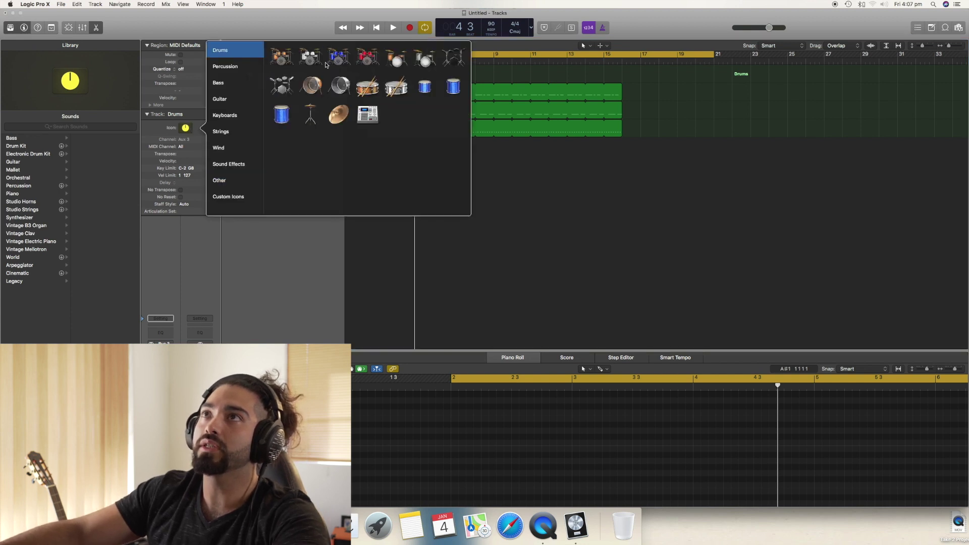
pyautogui.click(282, 58)
pyautogui.click(294, 95)
pyautogui.click(186, 128)
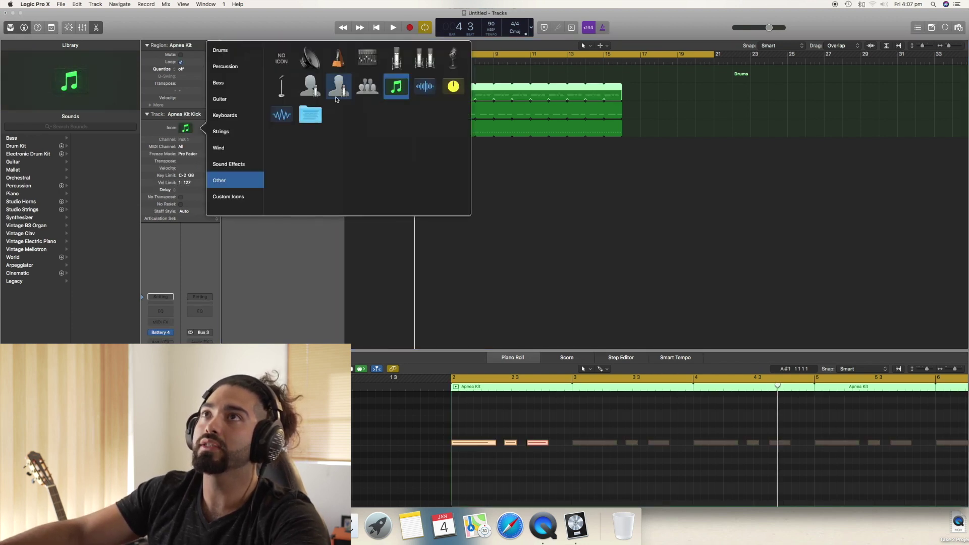
pyautogui.click(235, 50)
pyautogui.click(312, 86)
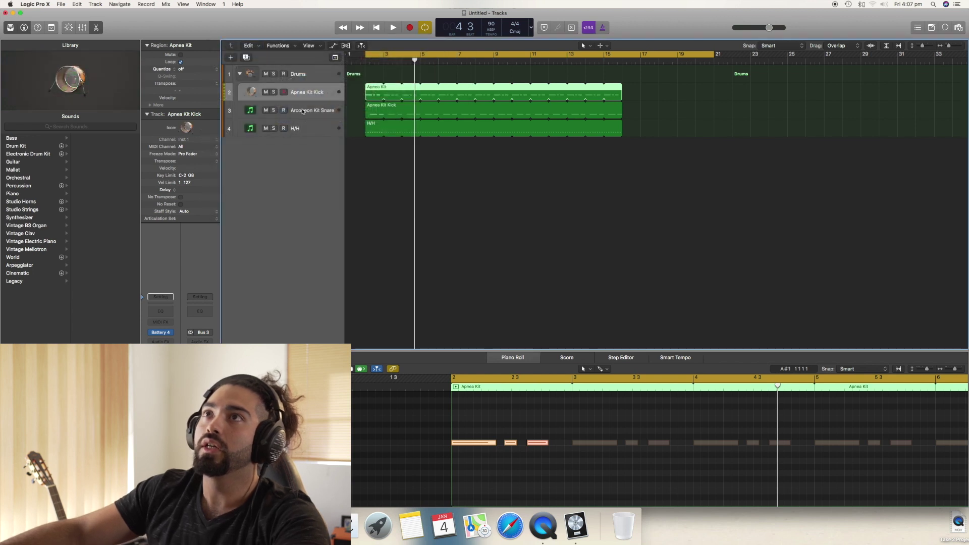
# Step: Give the Arcoceon Kit Snare track a snare drum icon and the H/H track a hi-hat stand icon
pyautogui.click(294, 111)
pyautogui.click(186, 128)
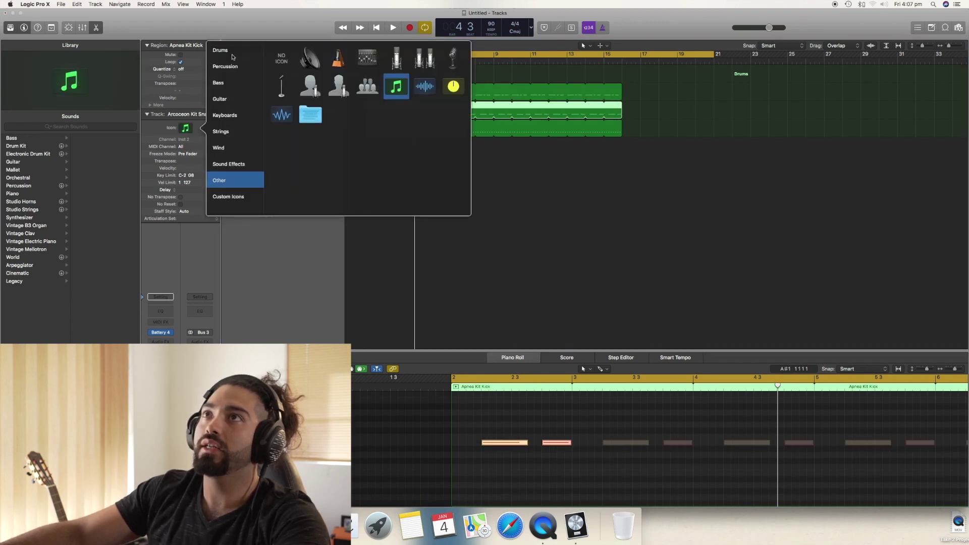
pyautogui.click(233, 55)
pyautogui.click(367, 85)
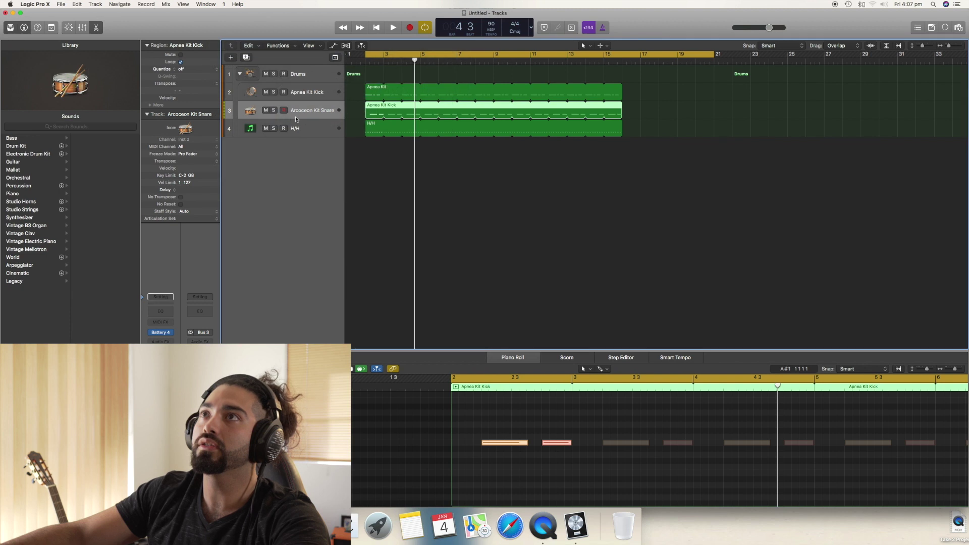
pyautogui.click(325, 127)
pyautogui.click(185, 128)
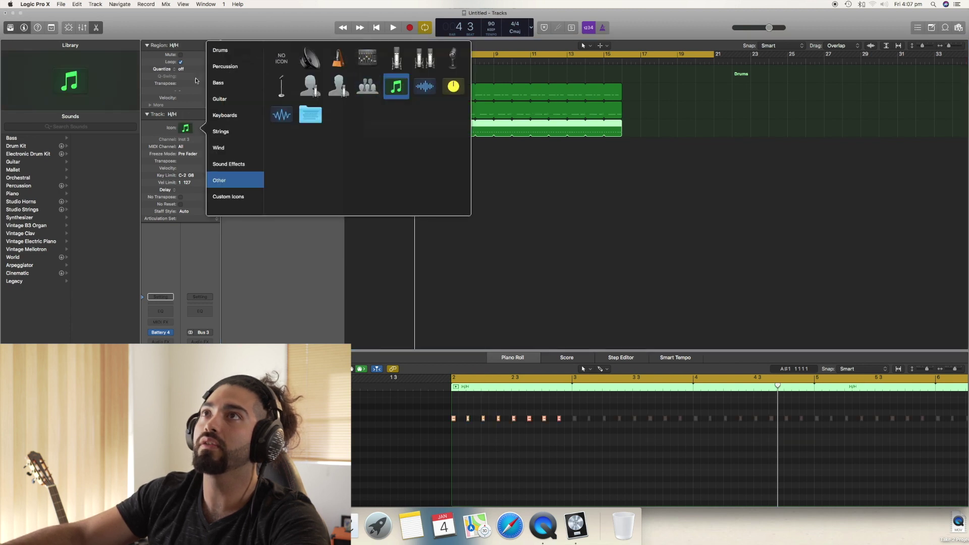
pyautogui.click(225, 53)
pyautogui.click(310, 114)
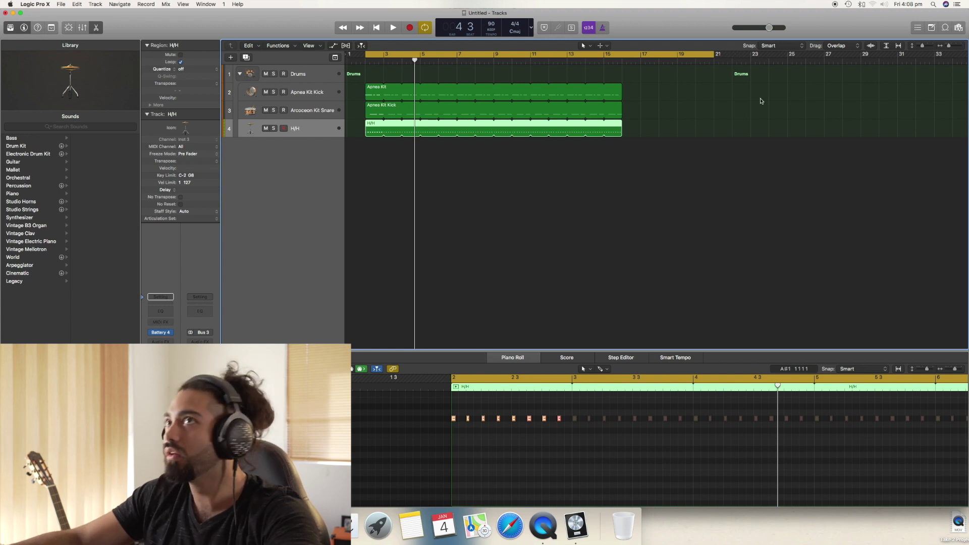
# Step: Collapse the Drums stack into a single track
pyautogui.click(304, 80)
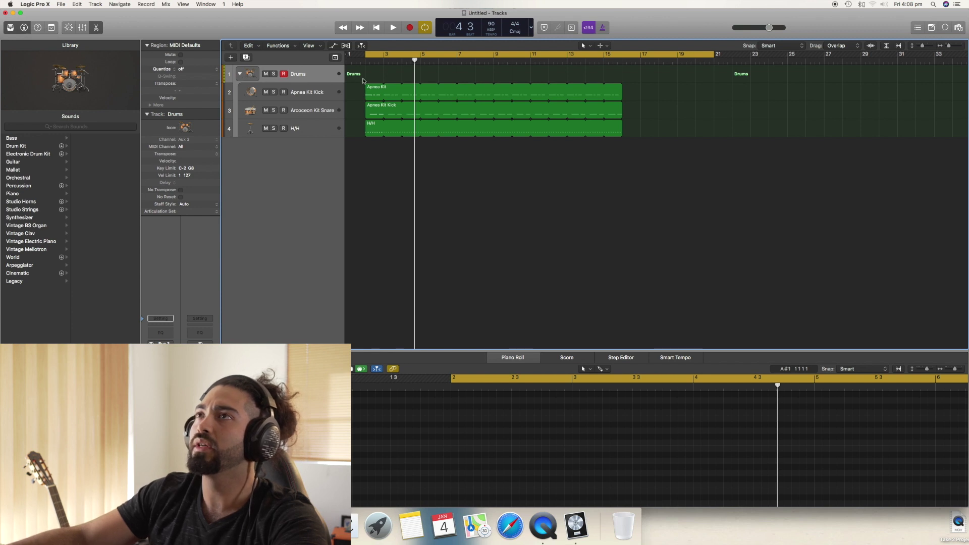
pyautogui.moveTo(358, 90); pyautogui.dragTo(319, 87)
pyautogui.click(459, 163)
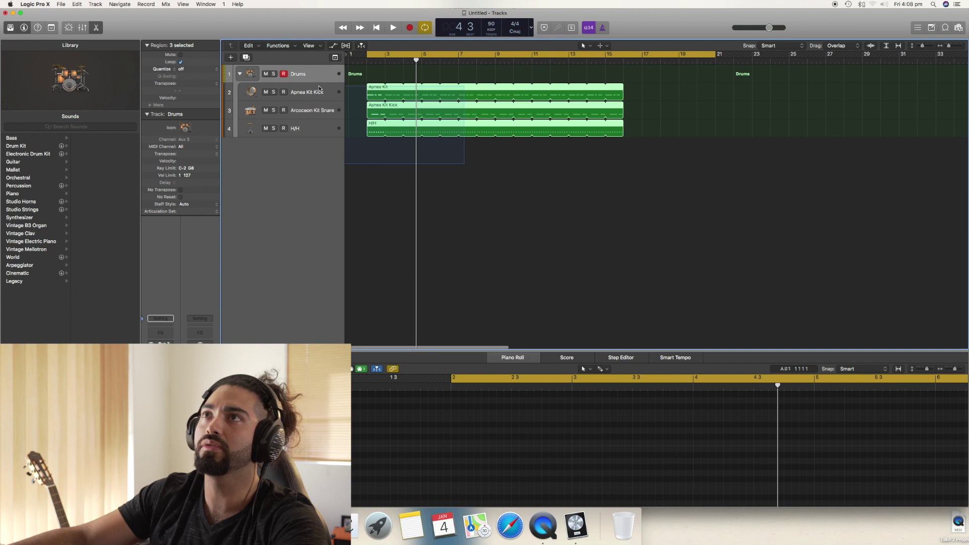
pyautogui.click(292, 96)
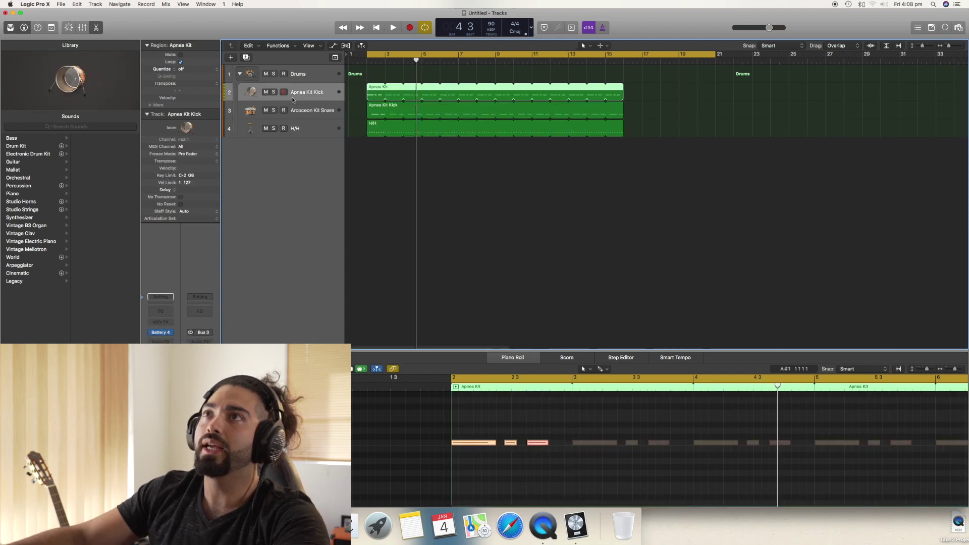
pyautogui.click(239, 74)
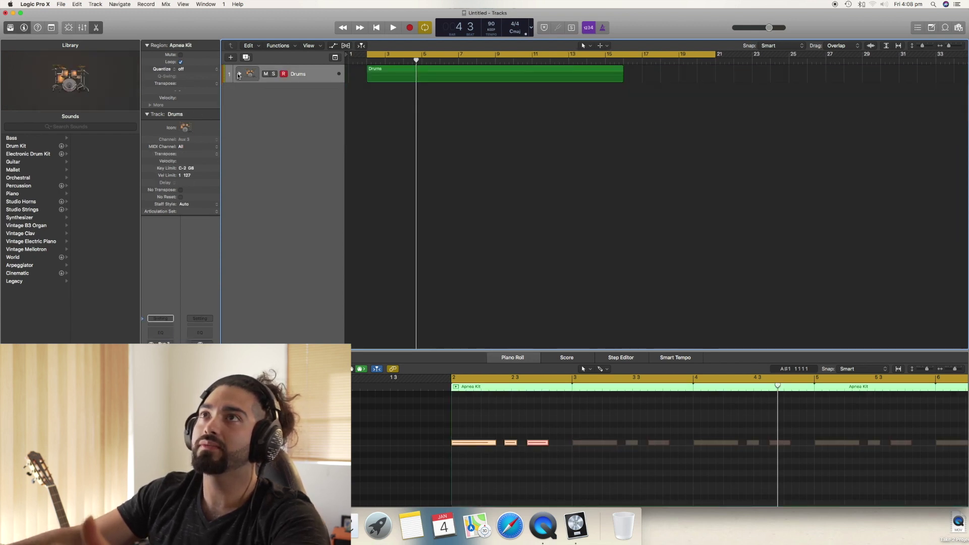
# Step: Turn mute and solo on and off for the Drums stack to try them out
pyautogui.click(267, 77)
pyautogui.click(267, 76)
pyautogui.click(273, 75)
pyautogui.click(273, 75)
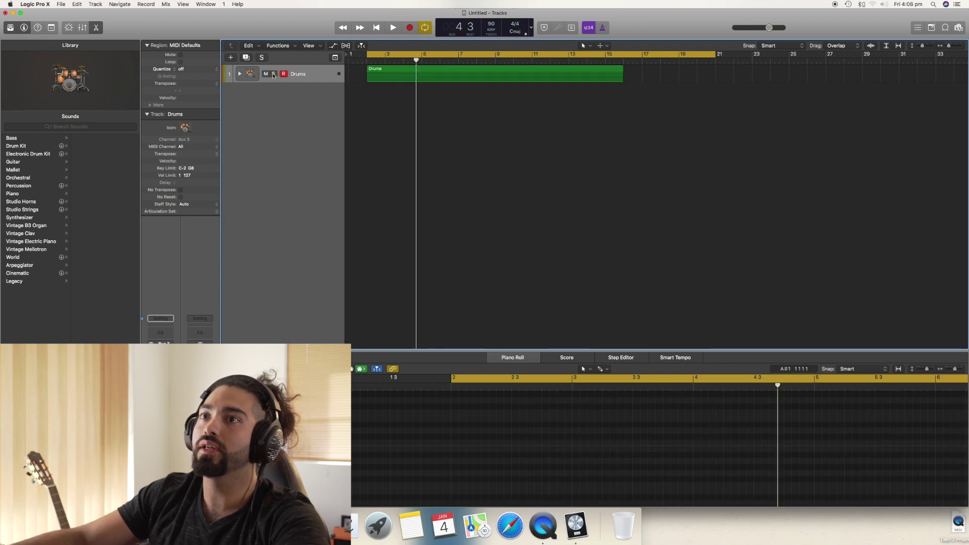
# Step: Play back the Drums stack from bar 2, briefly expanding it to view its tracks during playback
pyautogui.press('space')
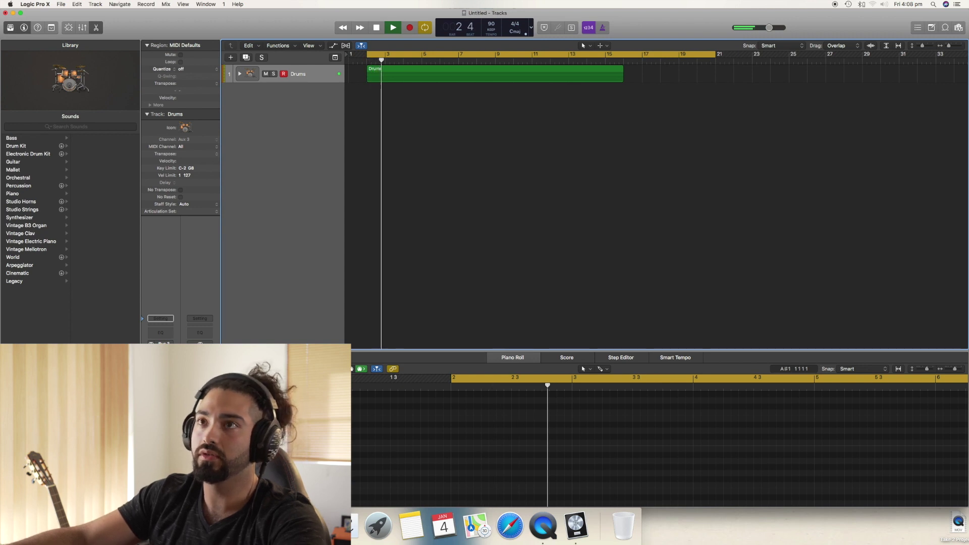
pyautogui.click(244, 75)
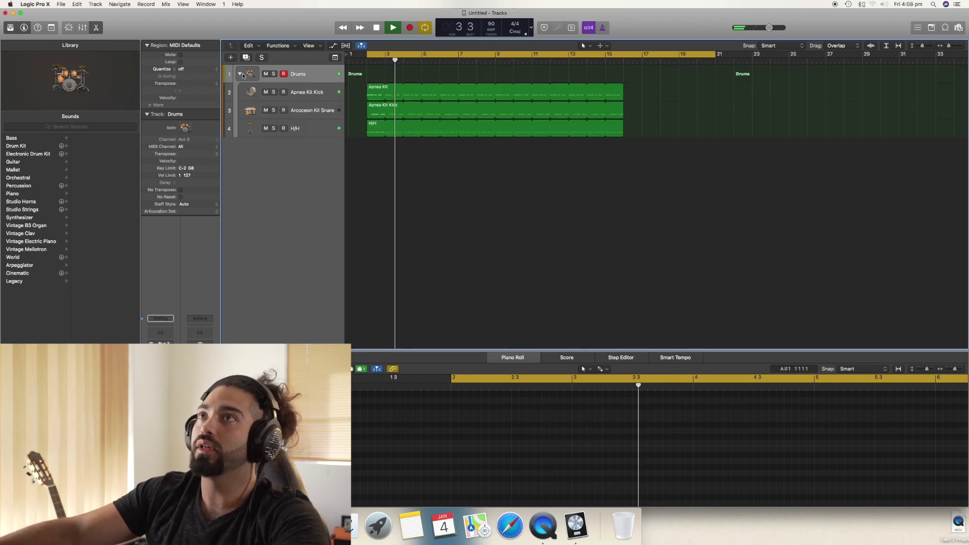
pyautogui.click(244, 75)
pyautogui.press('space')
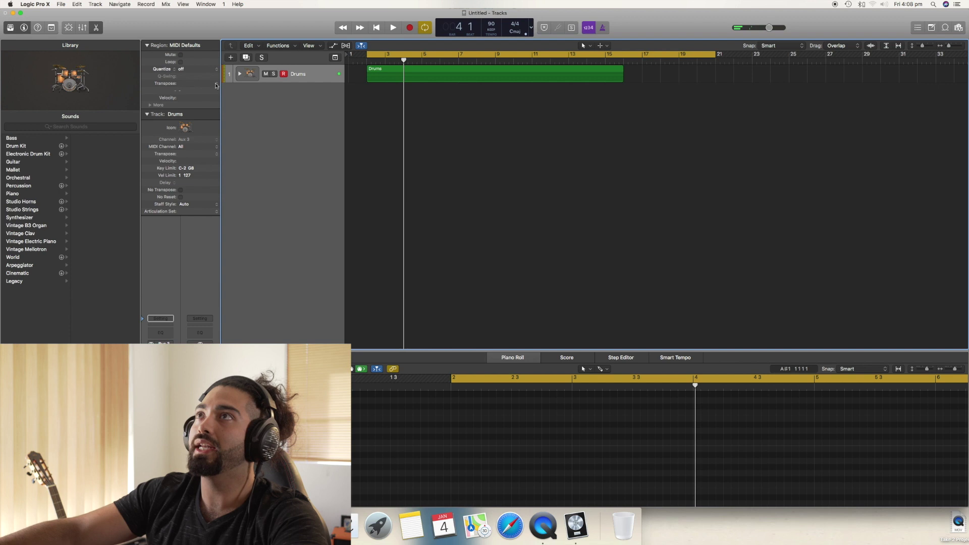
# Step: Create a new software instrument track and load the stereo version of Massive on it
pyautogui.press('alt+super+n')
pyautogui.click(581, 133)
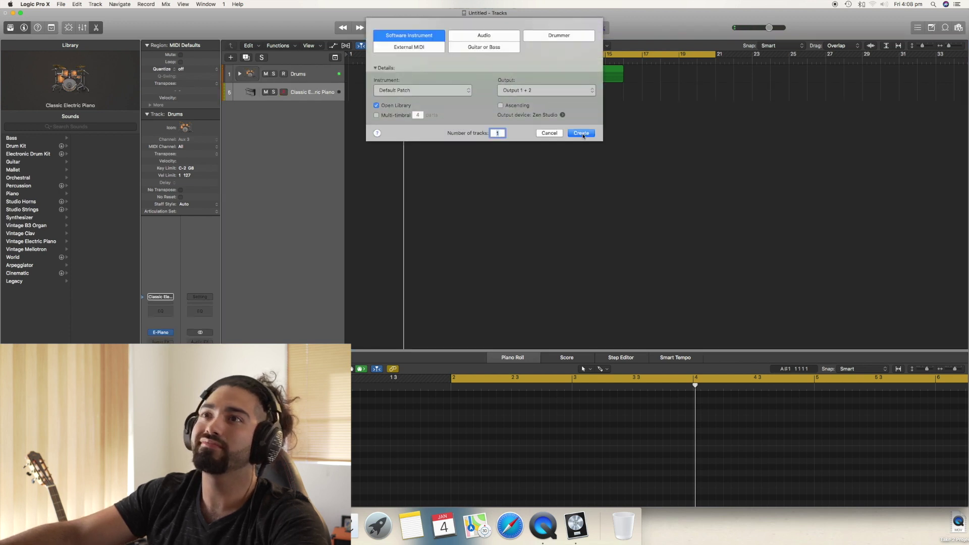
pyautogui.click(170, 333)
pyautogui.moveTo(176, 322)
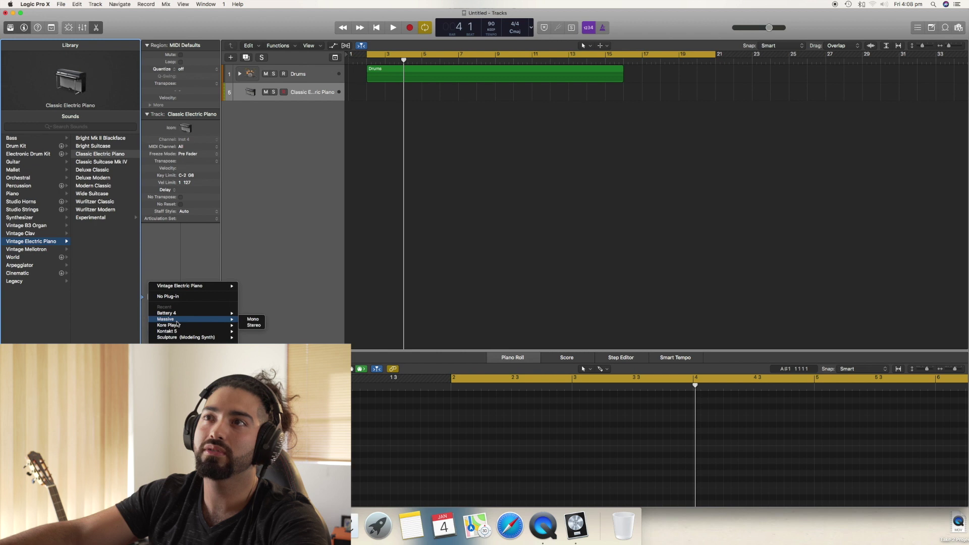
pyautogui.click(251, 326)
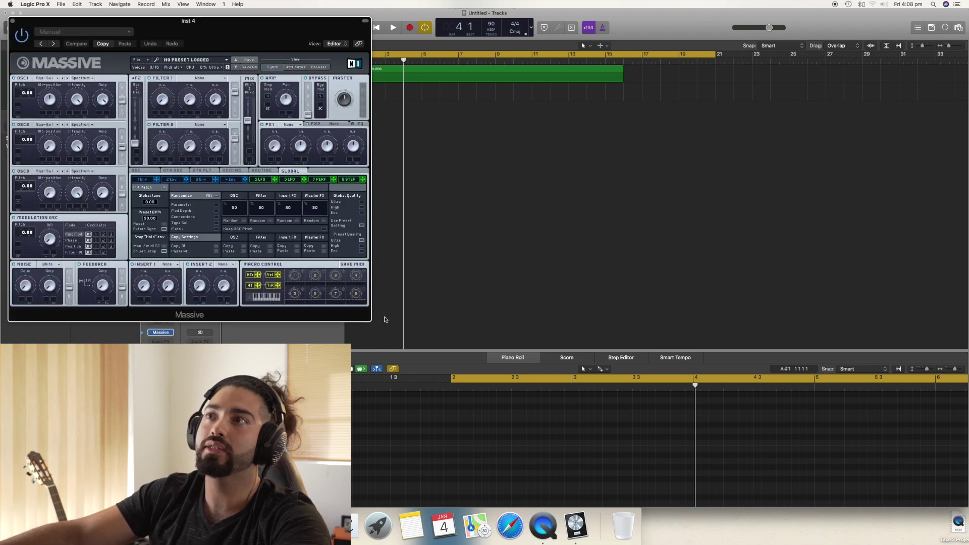
# Step: Load the Skrilix Woble preset in Massive, move the plug-in window clear of the tracks, and close it
pyautogui.moveTo(175, 27); pyautogui.dragTo(208, 52)
pyautogui.click(211, 87)
pyautogui.click(213, 91)
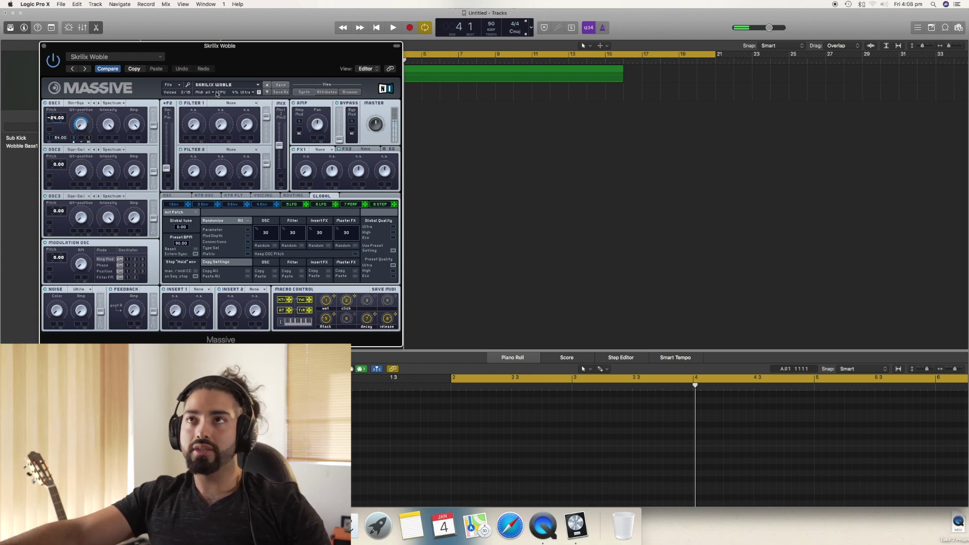
pyautogui.moveTo(130, 48); pyautogui.dragTo(433, 122)
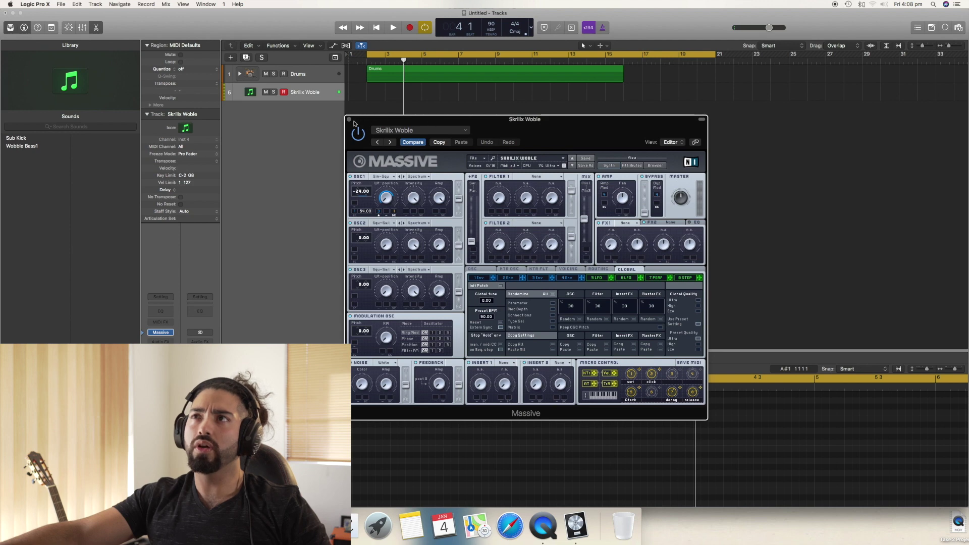
pyautogui.moveTo(382, 122); pyautogui.dragTo(349, 134)
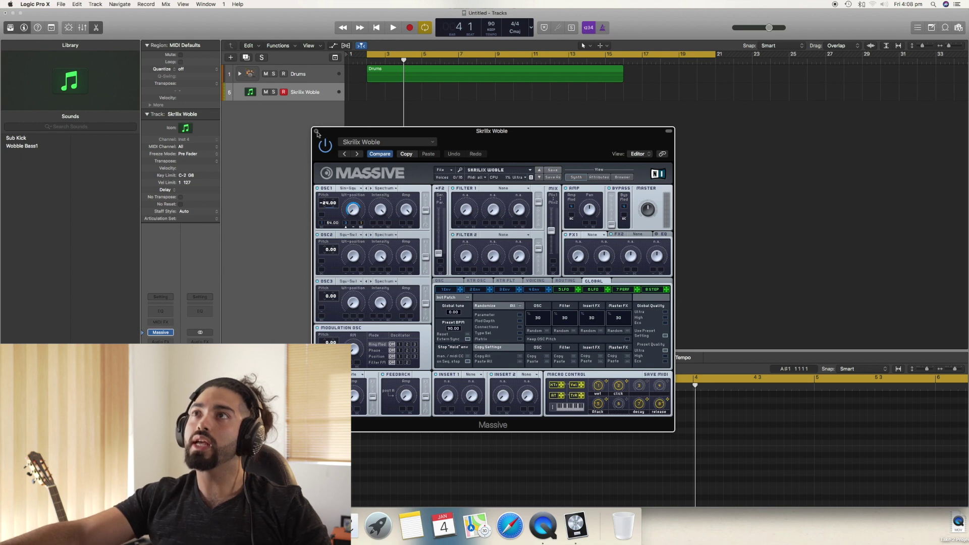
pyautogui.moveTo(335, 133); pyautogui.dragTo(321, 115)
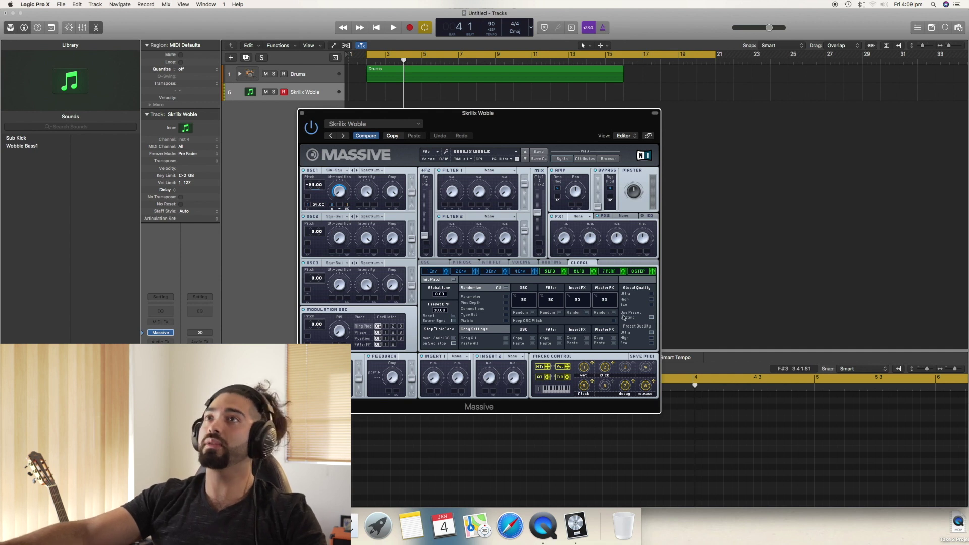
pyautogui.click(302, 113)
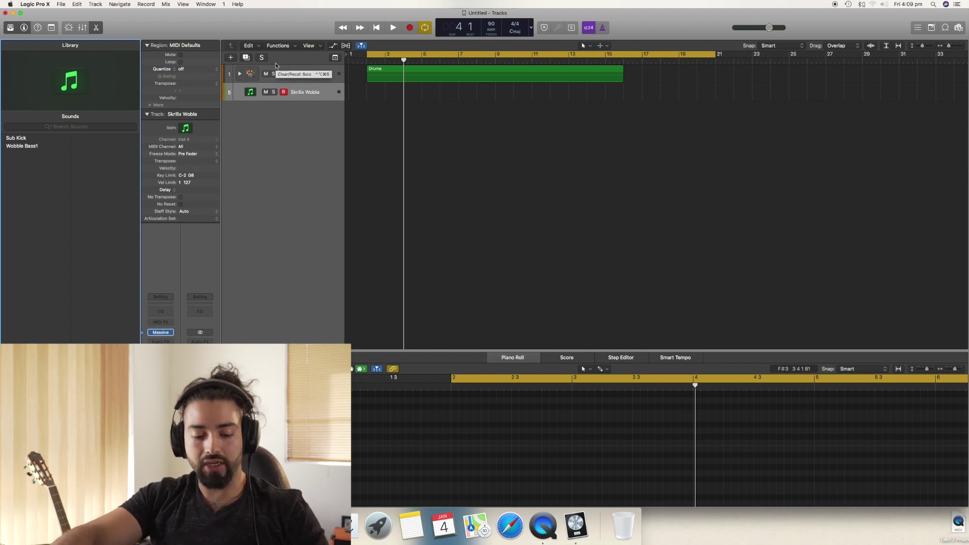
# Step: Record a bass pattern on the Skrilix Woble track from bar 2 and delete the surplus notes from bar 3 onwards
pyautogui.press('Return')
pyautogui.press('space')
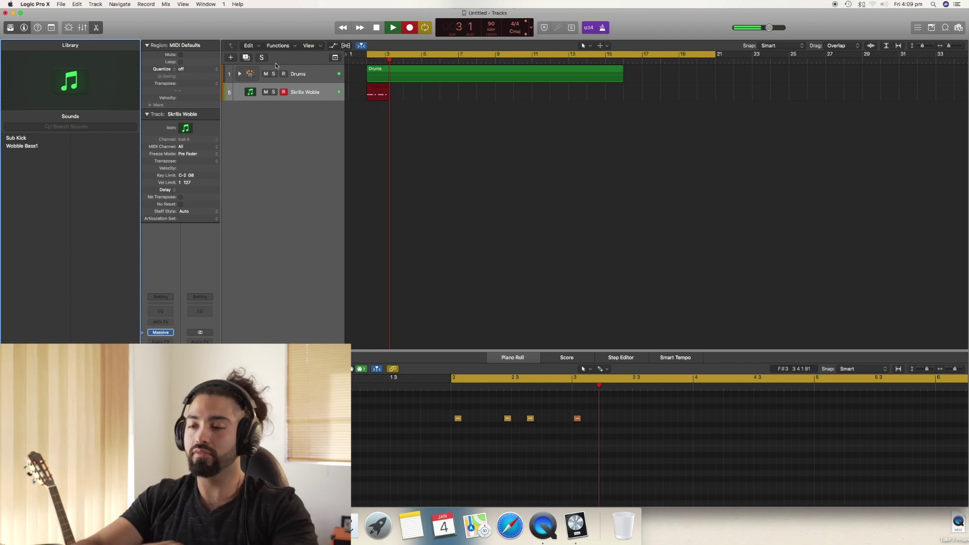
pyautogui.press('space')
pyautogui.moveTo(646, 424); pyautogui.dragTo(372, 400)
pyautogui.press('BackSpace')
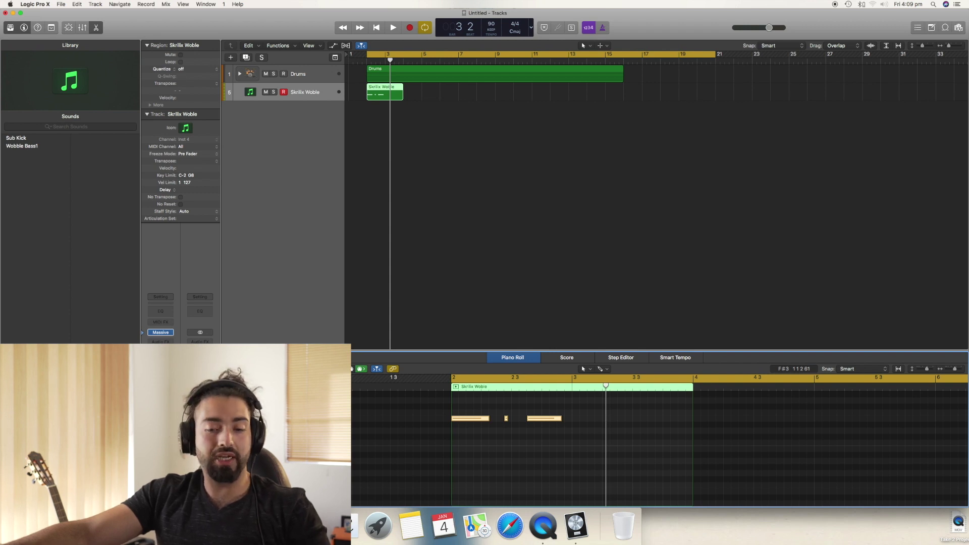
# Step: Trim the Skrilix Woble region to end at bar 3 and loop it to bar 16, checking it with a short playback
pyautogui.click(463, 128)
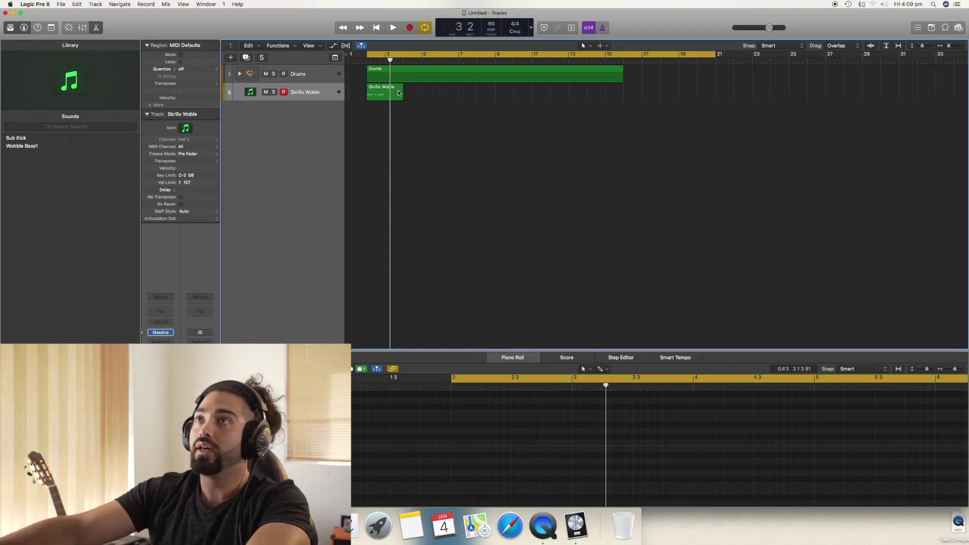
pyautogui.moveTo(405, 99); pyautogui.dragTo(385, 100)
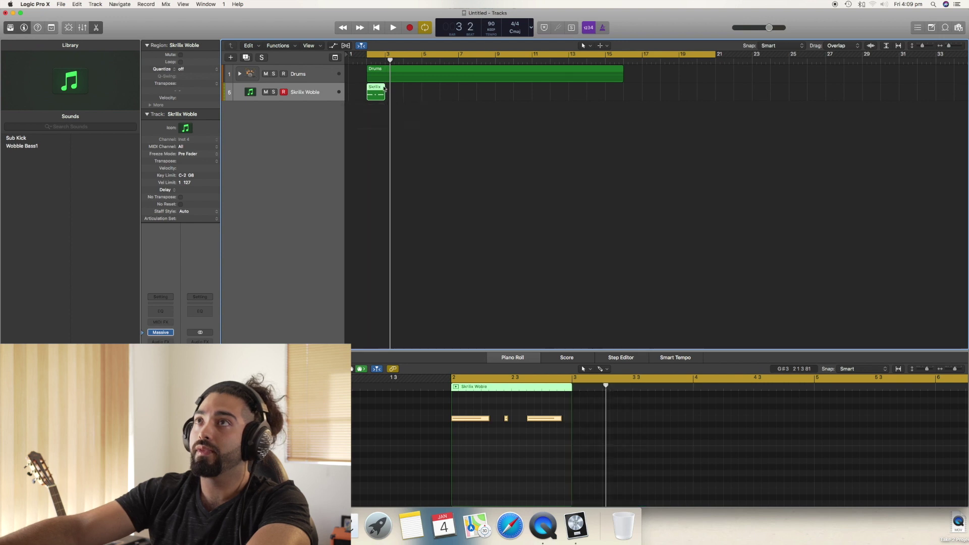
pyautogui.moveTo(594, 103); pyautogui.dragTo(621, 120)
pyautogui.press('space')
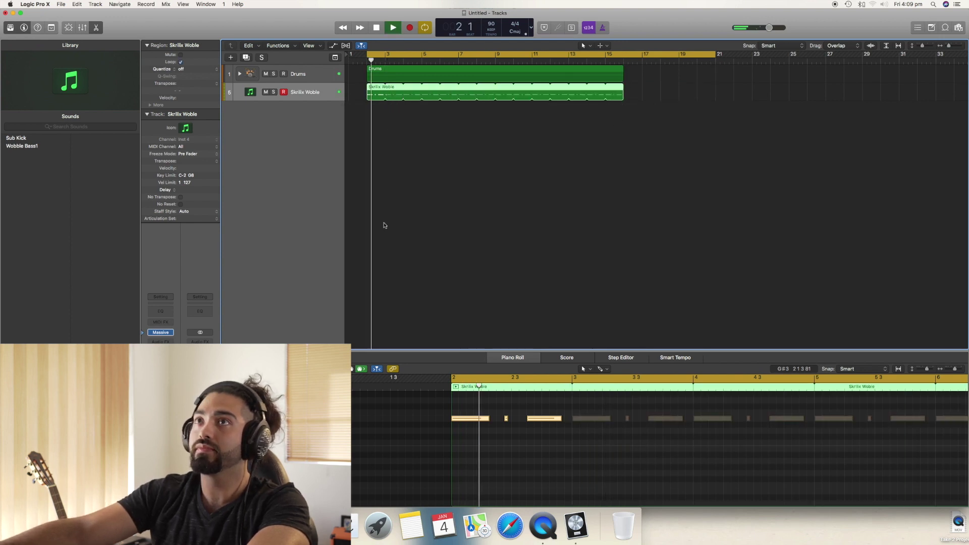
pyautogui.press('space')
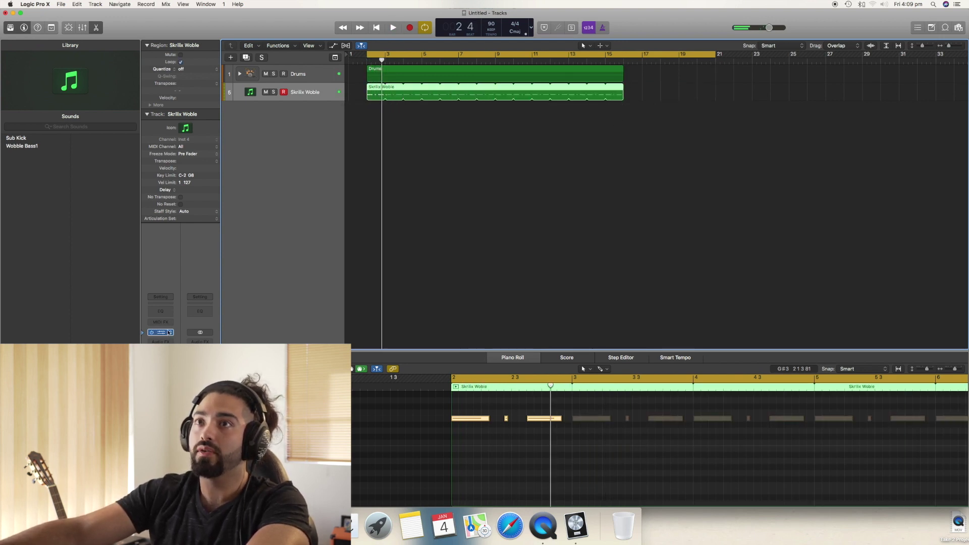
# Step: Try a different decay macro setting in Massive with a short playback, comparing it through undo and redo before undoing it
pyautogui.click(164, 334)
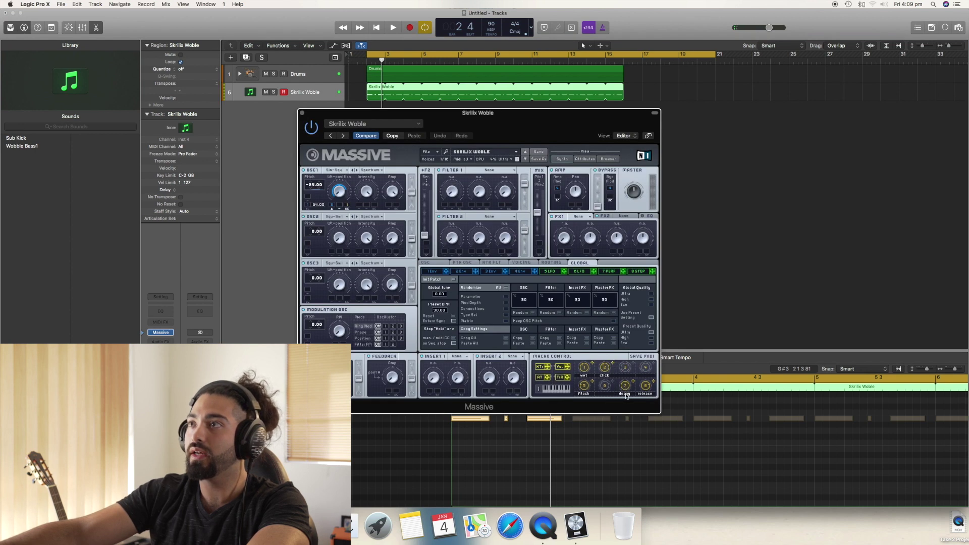
pyautogui.press('space')
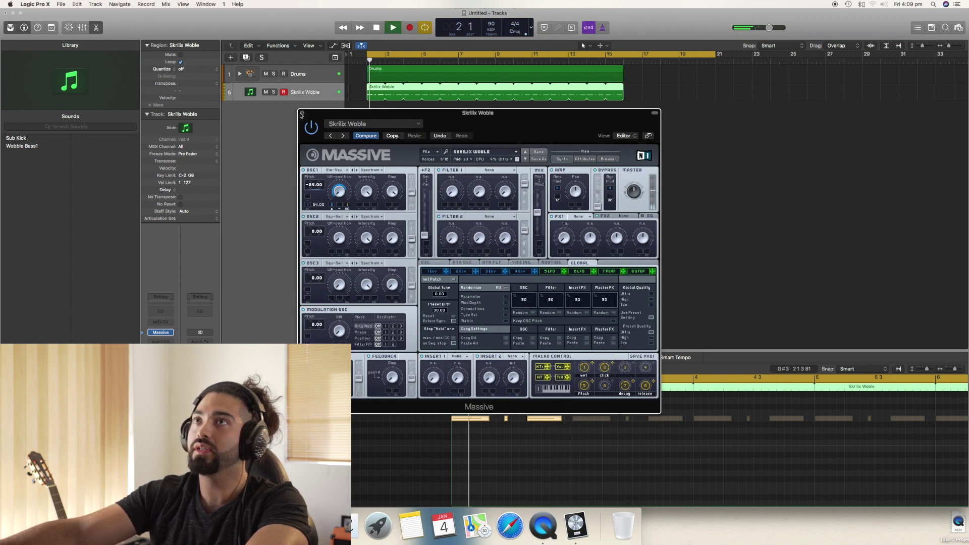
pyautogui.press('space')
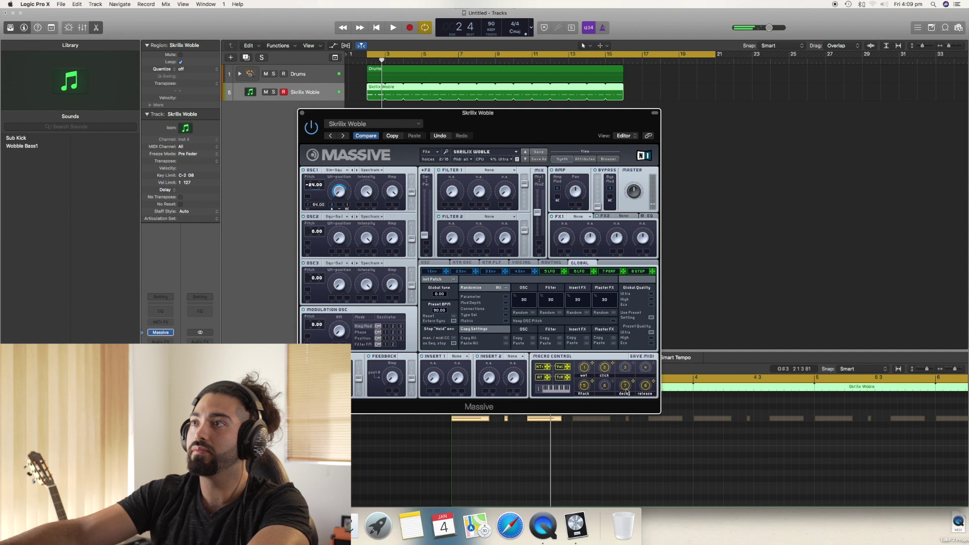
pyautogui.click(437, 137)
pyautogui.click(438, 138)
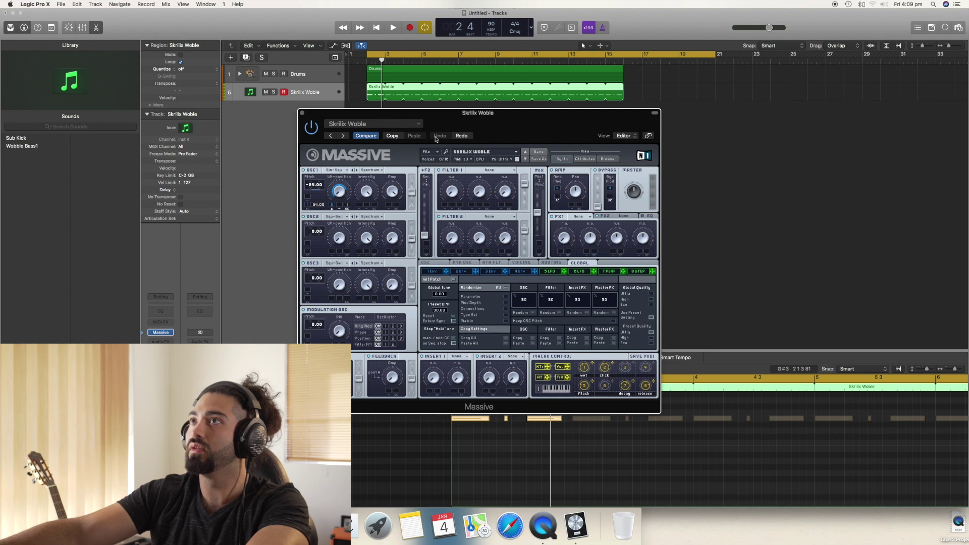
pyautogui.click(458, 137)
pyautogui.click(444, 139)
# Step: Adjust the decay macro of the Skrilix Woble sound in Massive, close the plug-in window, and audition the loop from bar 2
pyautogui.press('space')
pyautogui.press('space')
pyautogui.click(625, 386)
pyautogui.press('space')
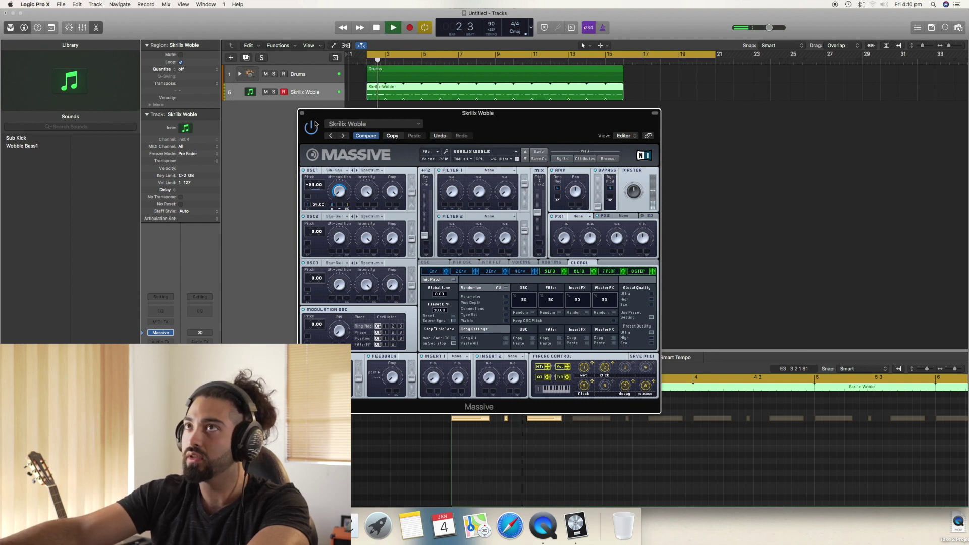
pyautogui.click(302, 113)
pyautogui.press('space')
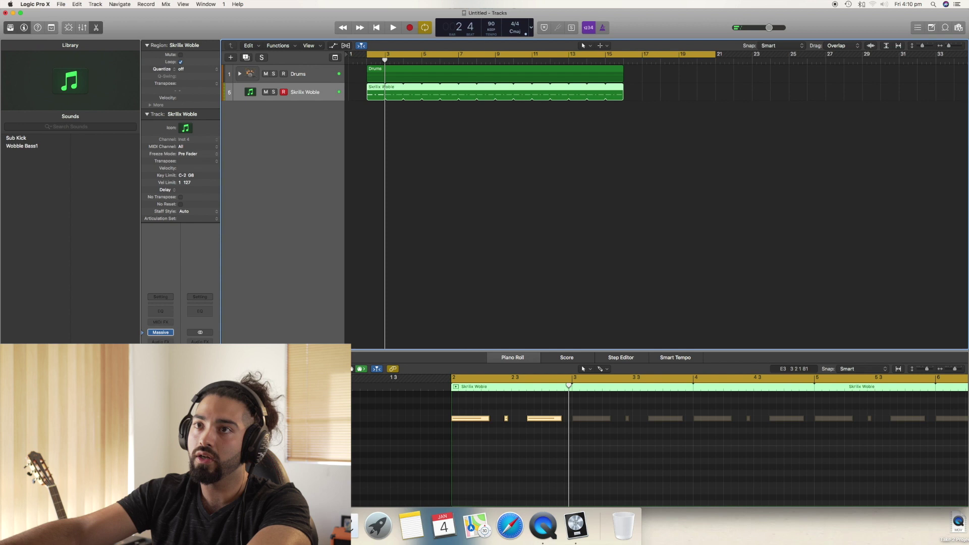
pyautogui.press('space')
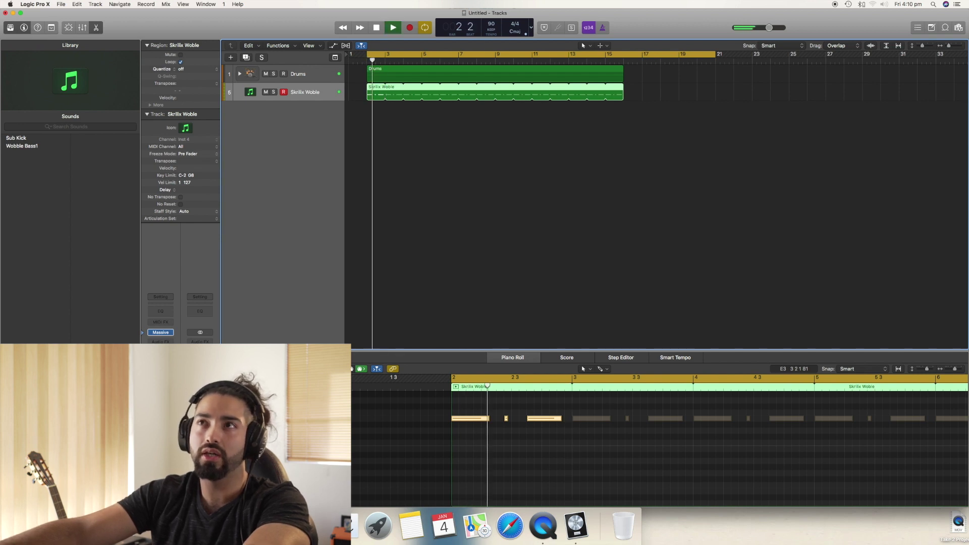
pyautogui.press('space')
# Step: Expand the Drums stack to review the hi-hat, snare, kick and Skrilix Woble tracks, and collapse it again
pyautogui.click(239, 74)
pyautogui.click(308, 127)
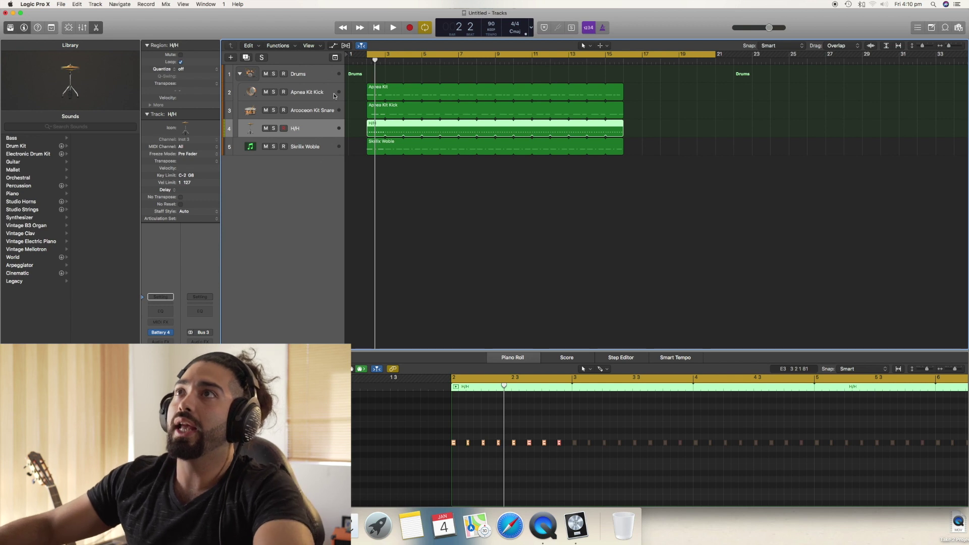
pyautogui.click(313, 111)
pyautogui.click(310, 94)
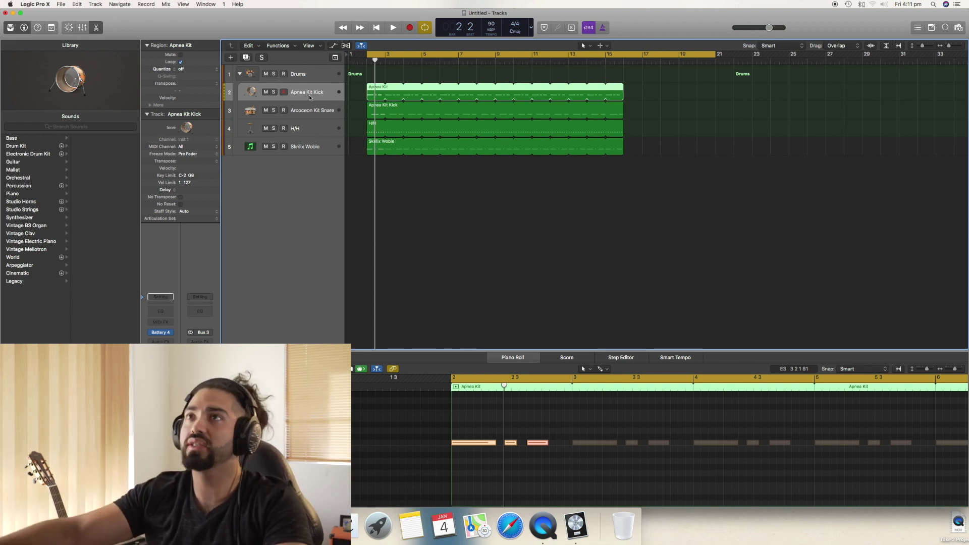
pyautogui.click(305, 150)
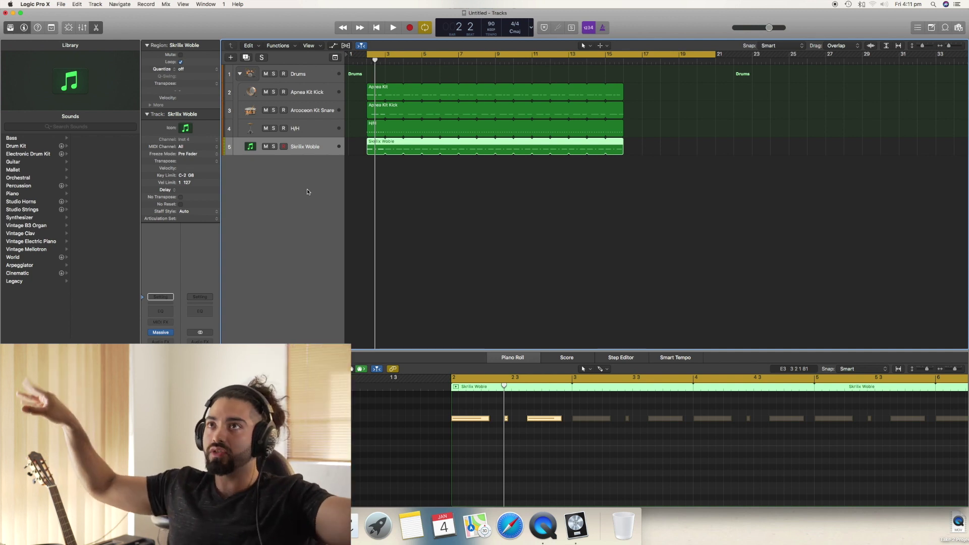
pyautogui.click(309, 75)
pyautogui.click(240, 75)
# Step: Save the project as "Project 1 4th Jan" in the Logic folder
pyautogui.press('super+s')
pyautogui.write('Project ')
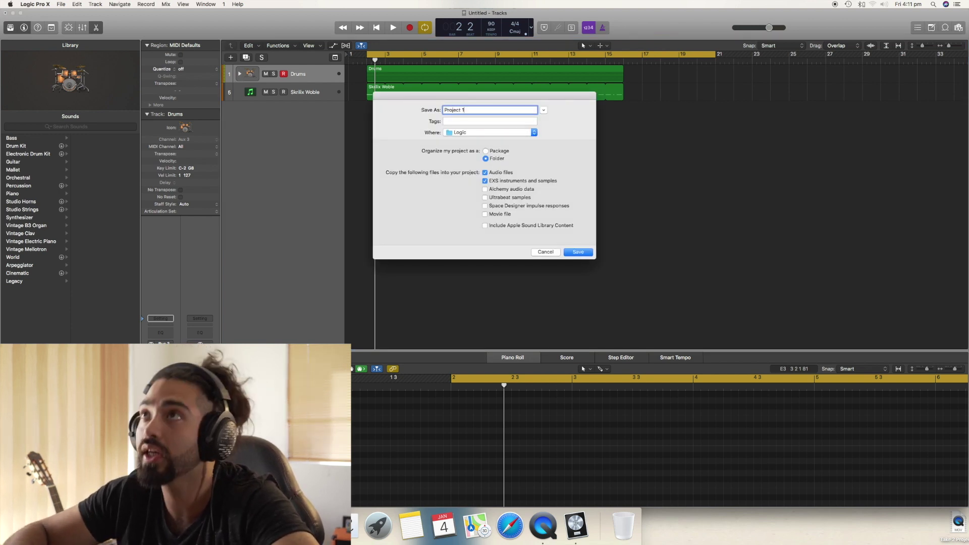
pyautogui.write('1')
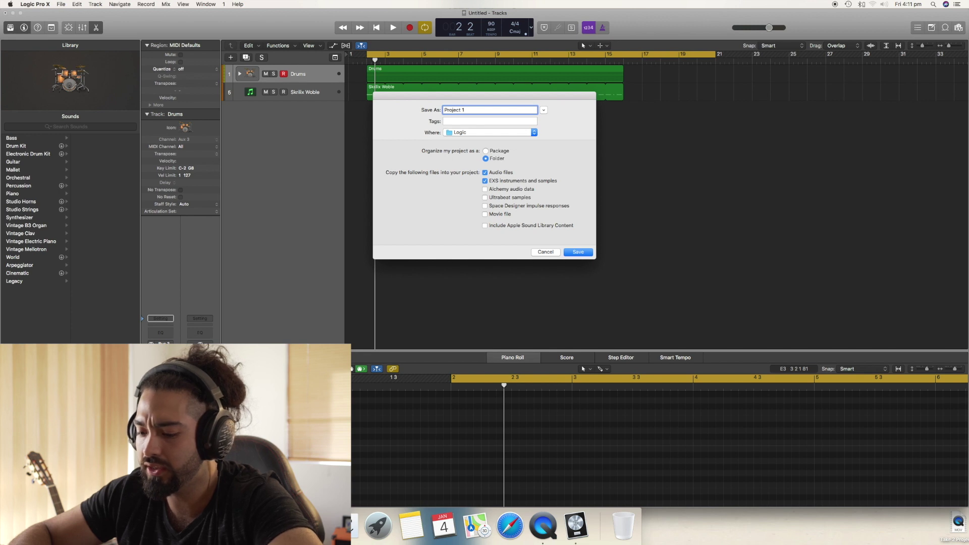
pyautogui.write(' 4th')
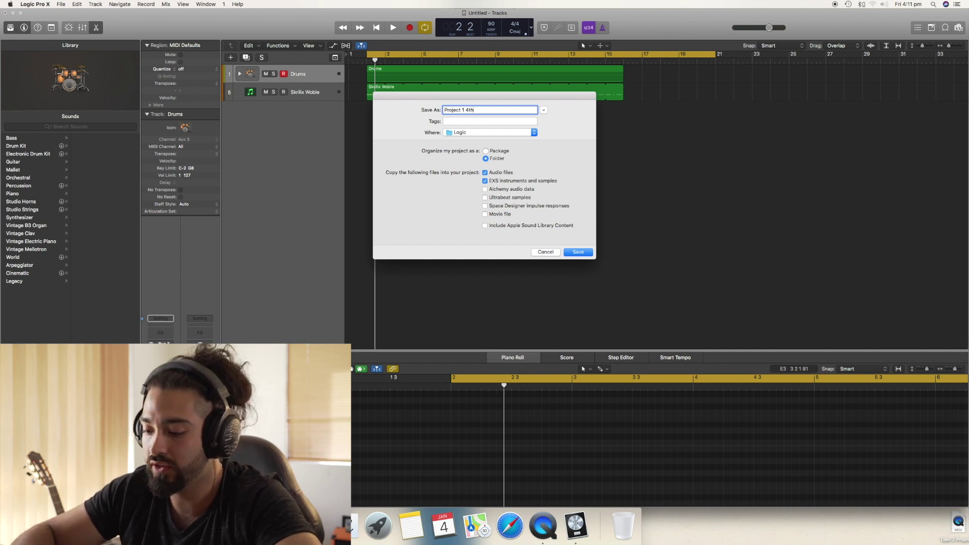
pyautogui.write(' Jan')
pyautogui.press('Return')
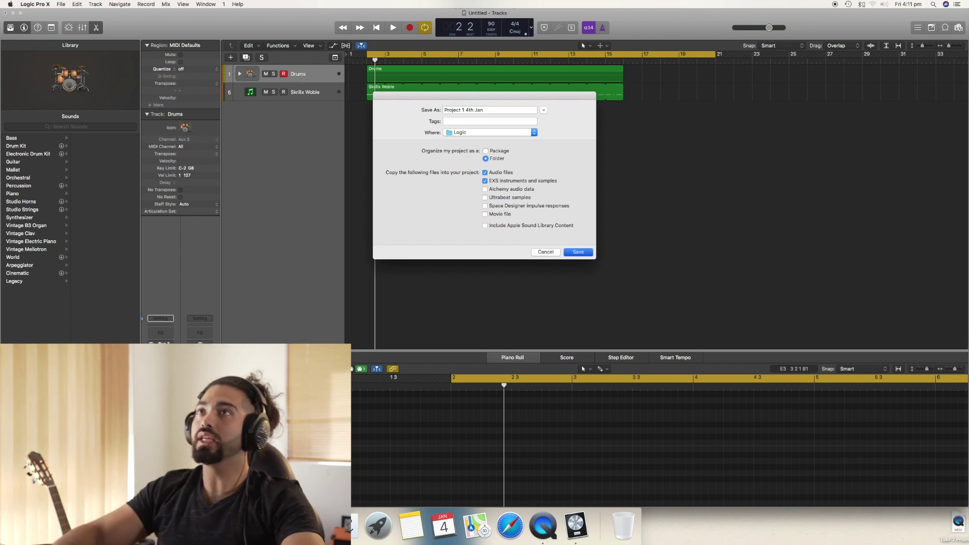
pyautogui.press('super+s')
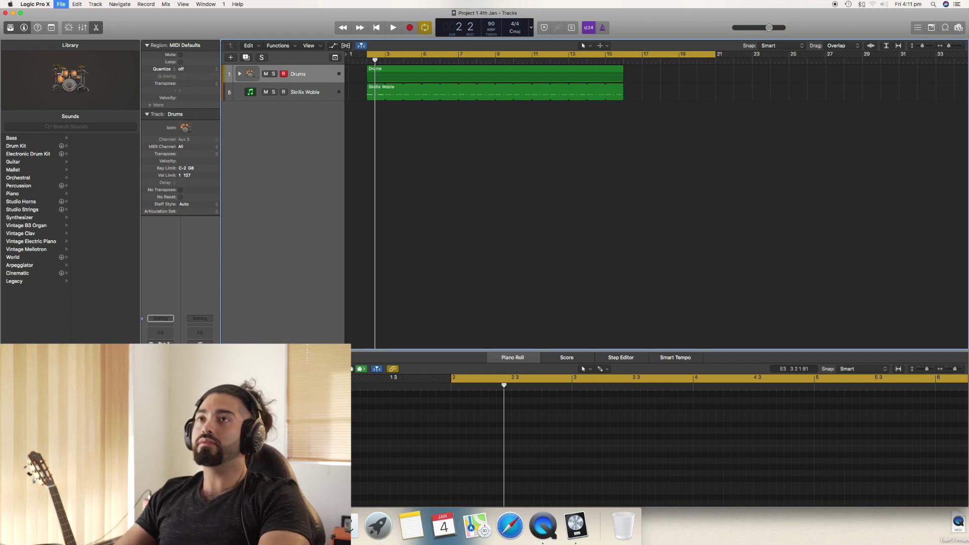
# Step: Duplicate the Drums stack, and select the regions of the Skrilix Woble track together with those of the original Drums stack
pyautogui.press('super+d')
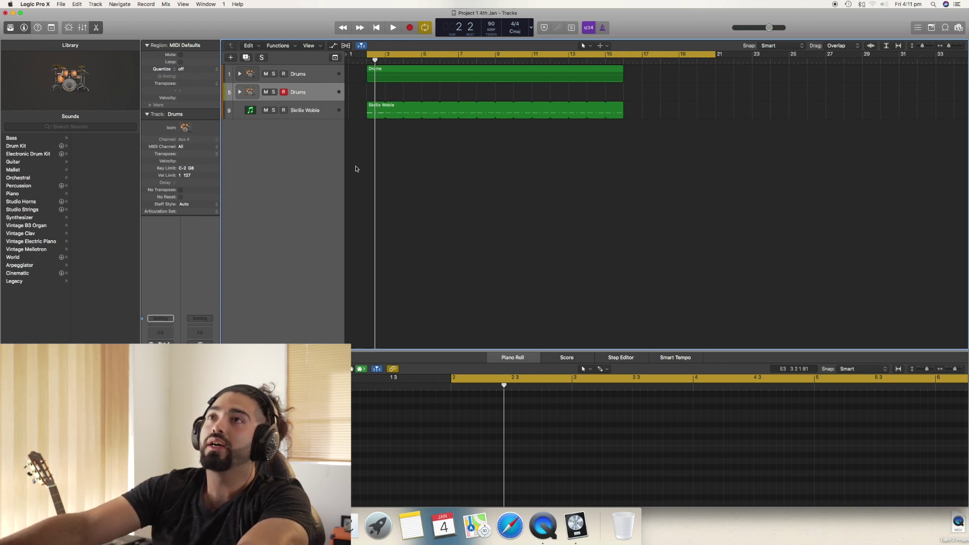
pyautogui.click(316, 115)
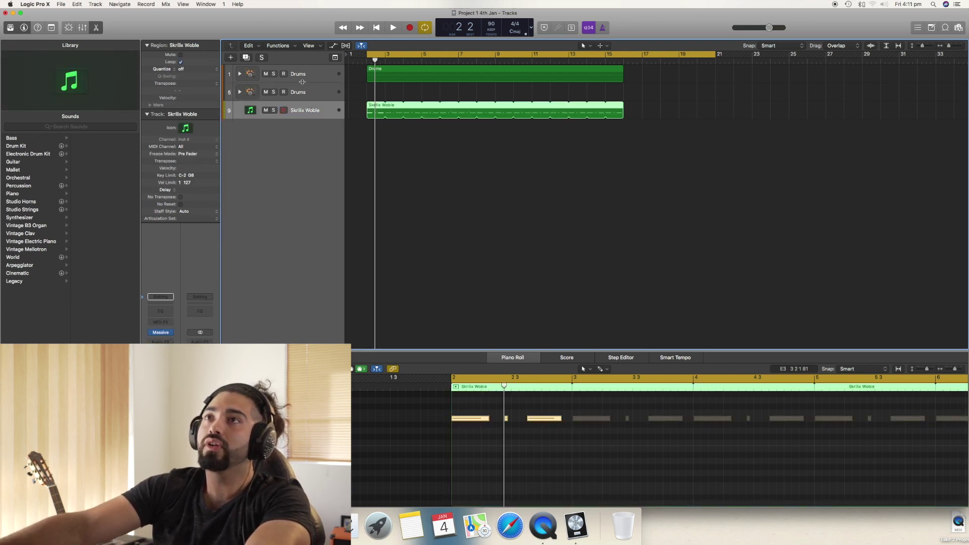
pyautogui.keyDown('shift'); pyautogui.click(299, 77); pyautogui.keyUp('shift')
pyautogui.click(300, 150)
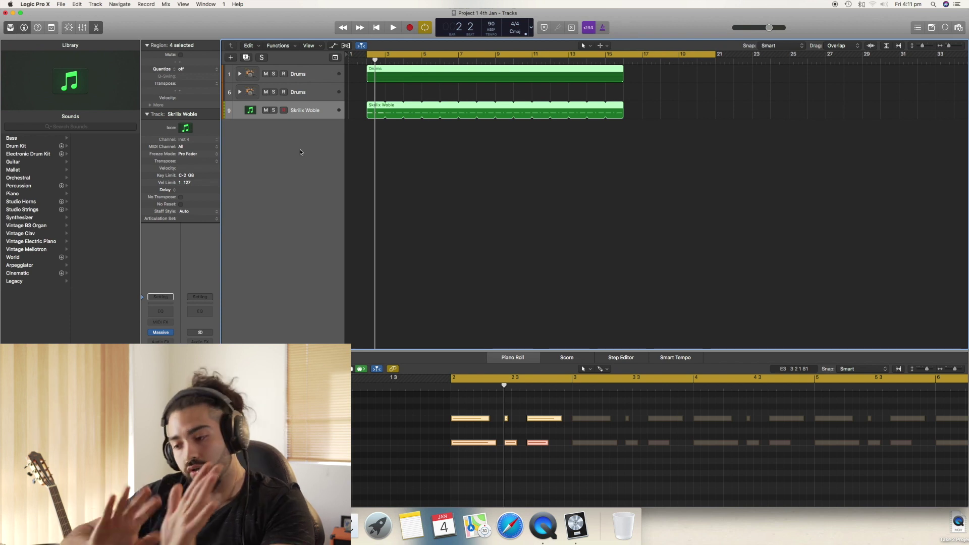